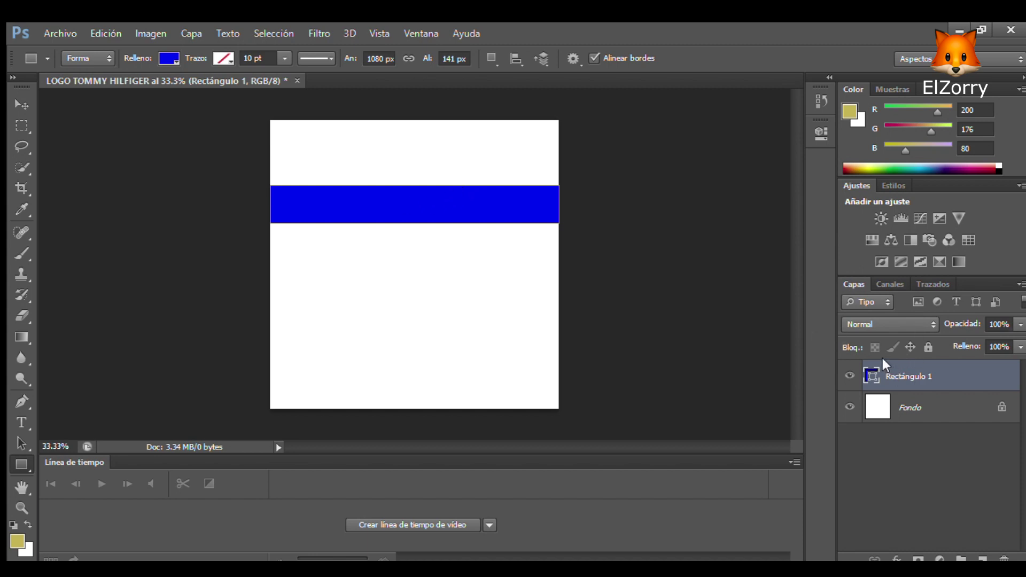
# Duplicate the blue bar and move the copy down, leaving a white band between the two bars
pyautogui.click(548, 133)
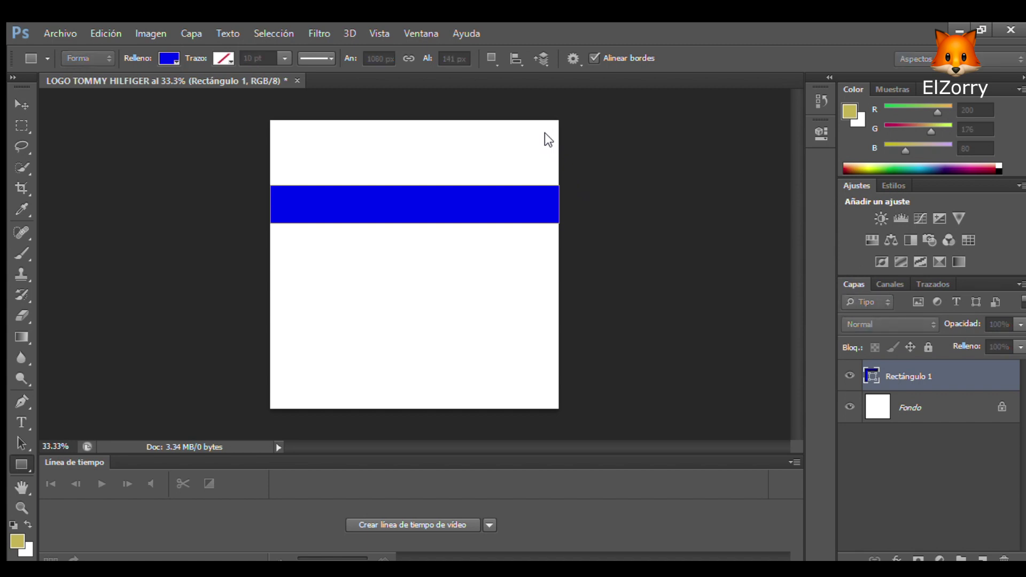
pyautogui.press('Return')
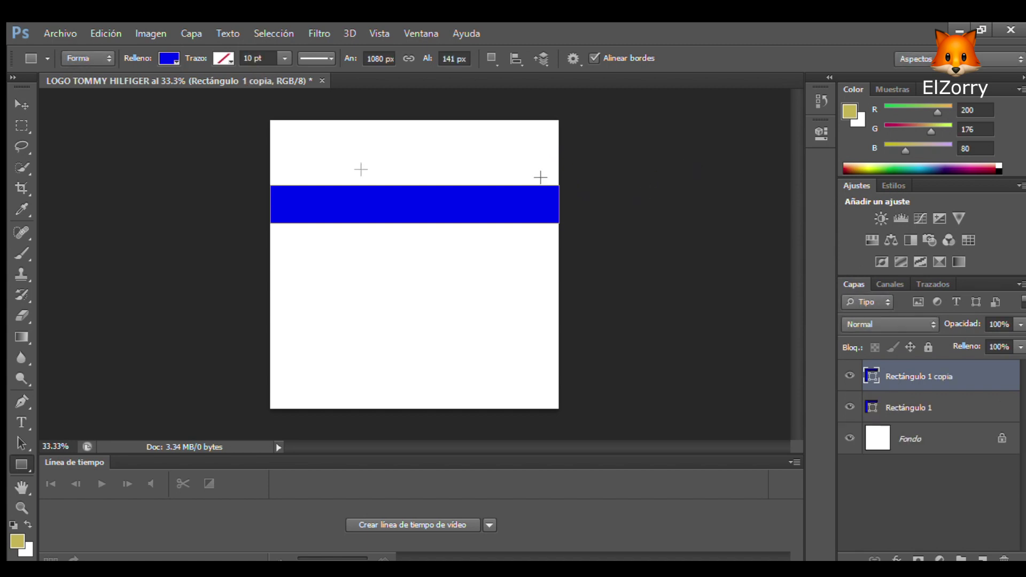
pyautogui.click(21, 105)
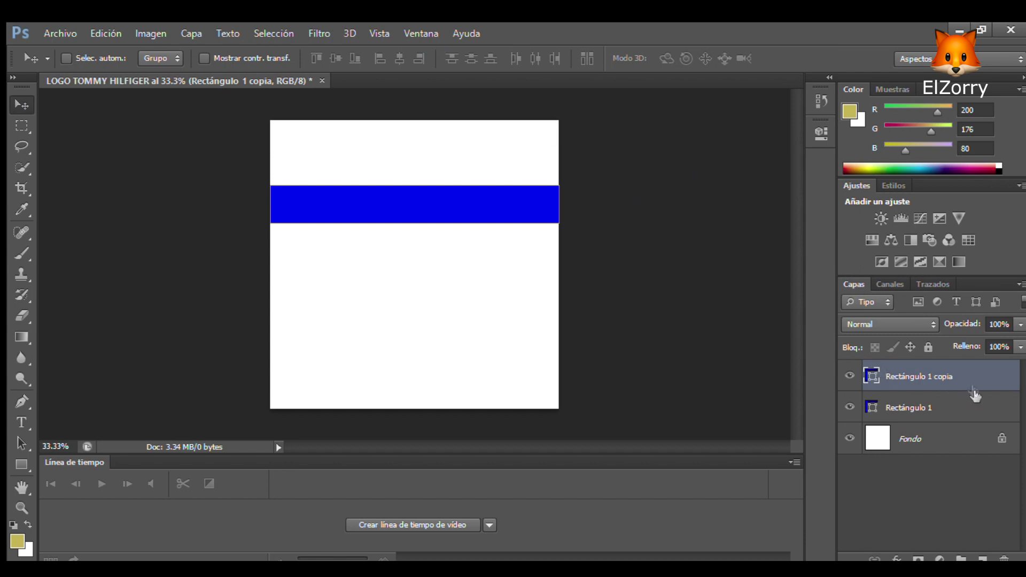
pyautogui.moveTo(437, 201); pyautogui.dragTo(434, 315)
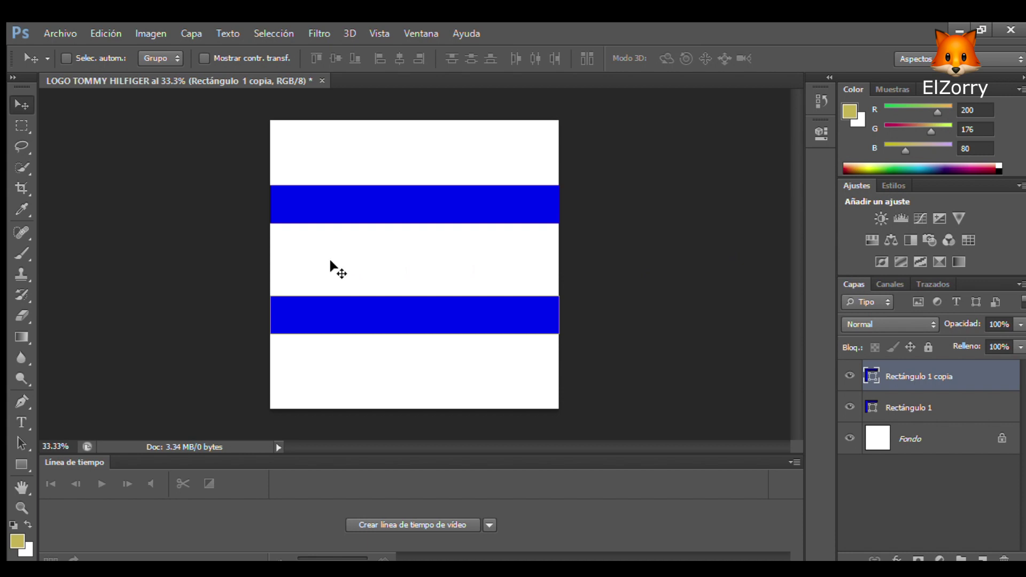
pyautogui.click(888, 407)
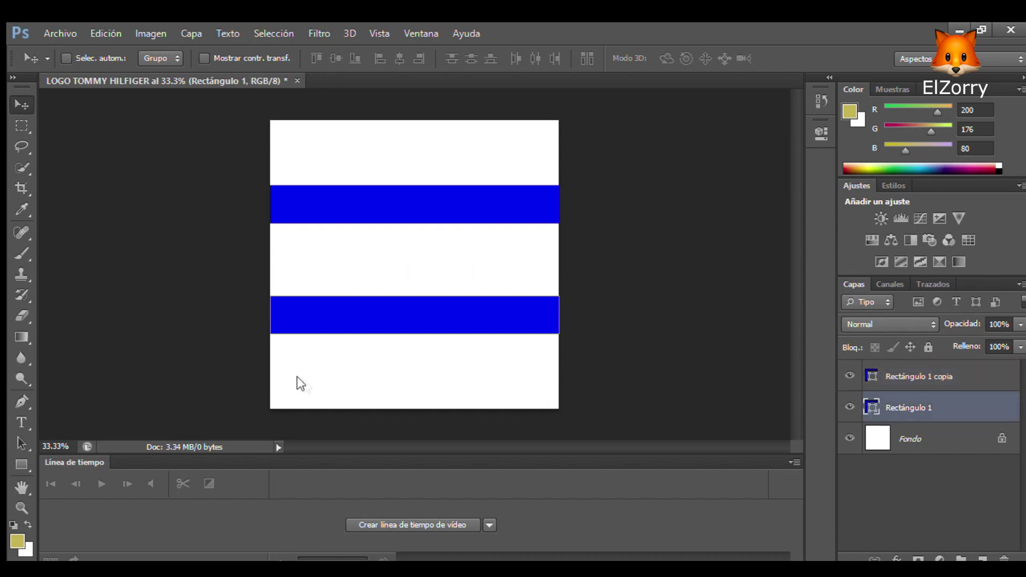
pyautogui.click(21, 465)
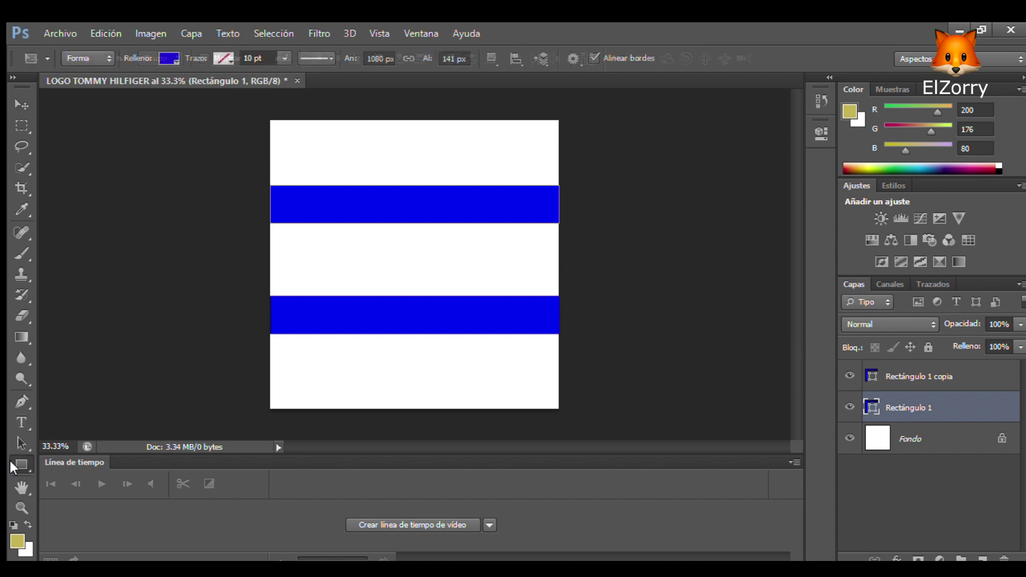
pyautogui.click(170, 58)
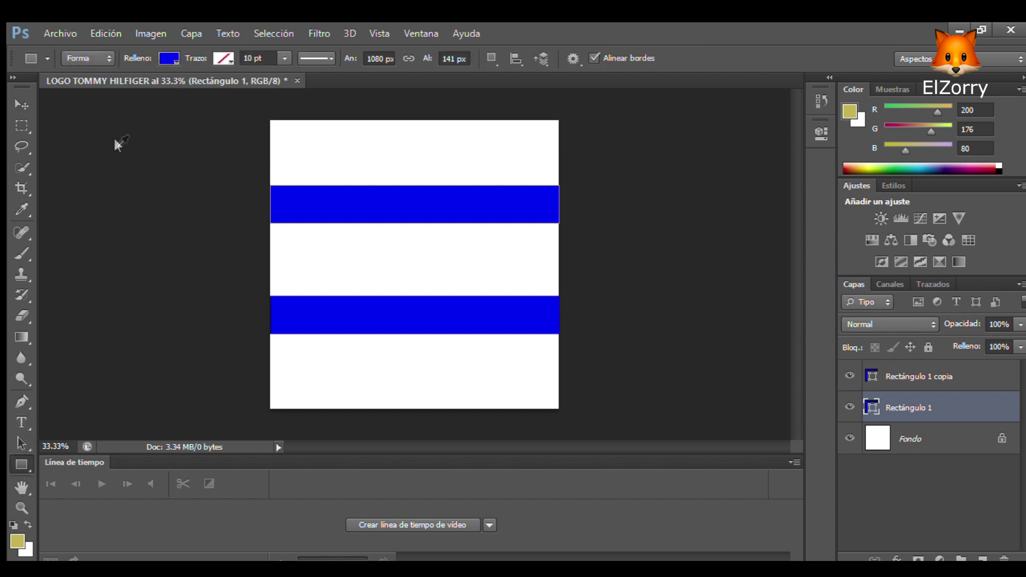
pyautogui.click(160, 140)
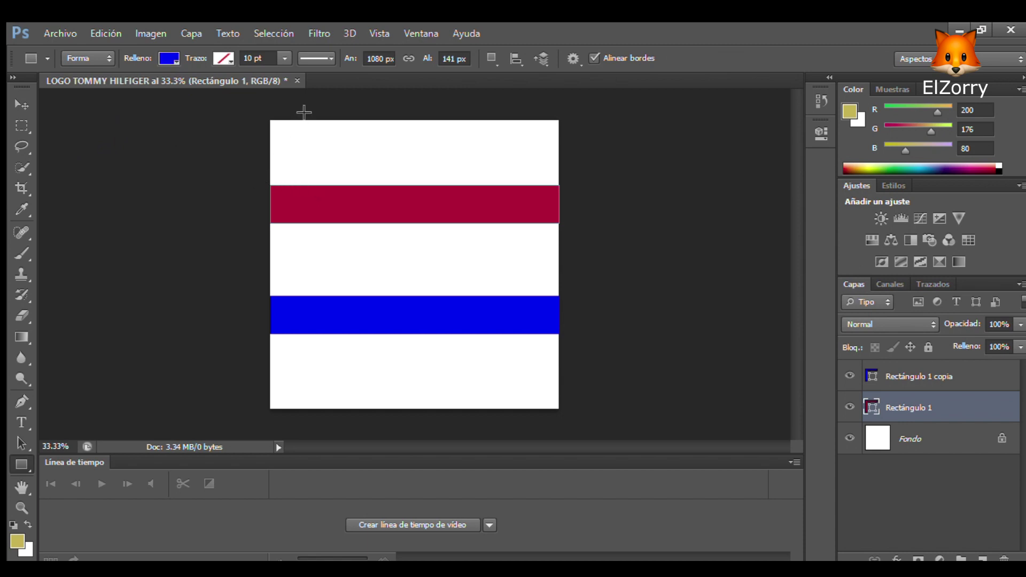
pyautogui.hotkey('ctrl', 'z')
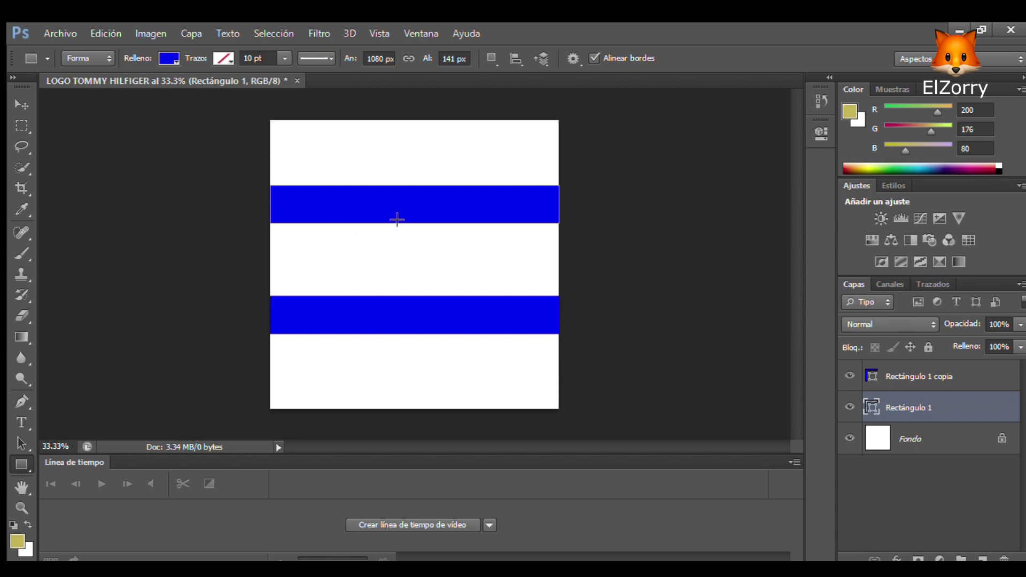
# Draw a rectangle about 585 px wide and 273 px high filling the right-hand part of the white band between the blue bars
pyautogui.moveTo(398, 223); pyautogui.dragTo(558, 295)
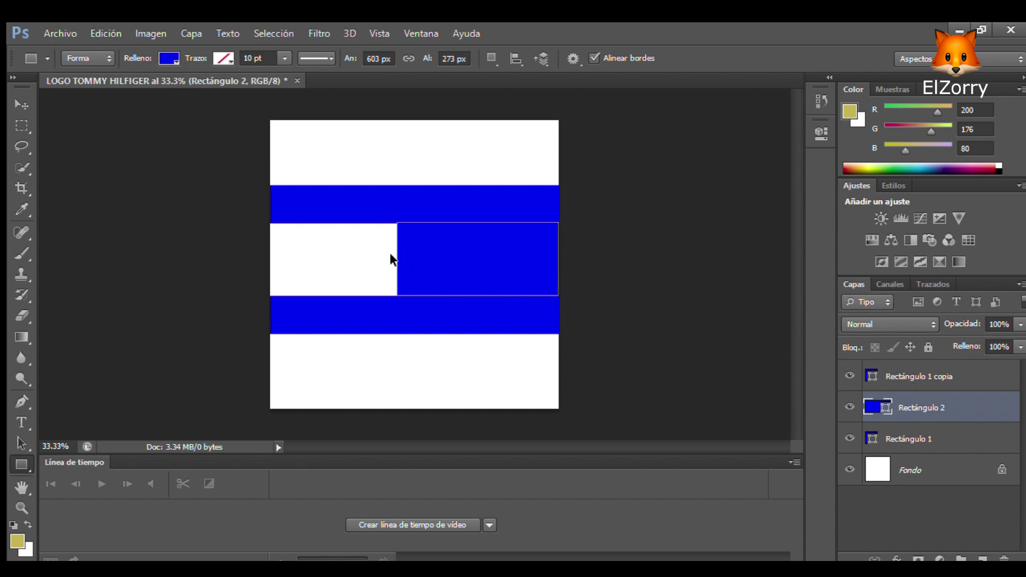
pyautogui.hotkey('ctrl', 't')
pyautogui.moveTo(397, 260); pyautogui.dragTo(403, 260)
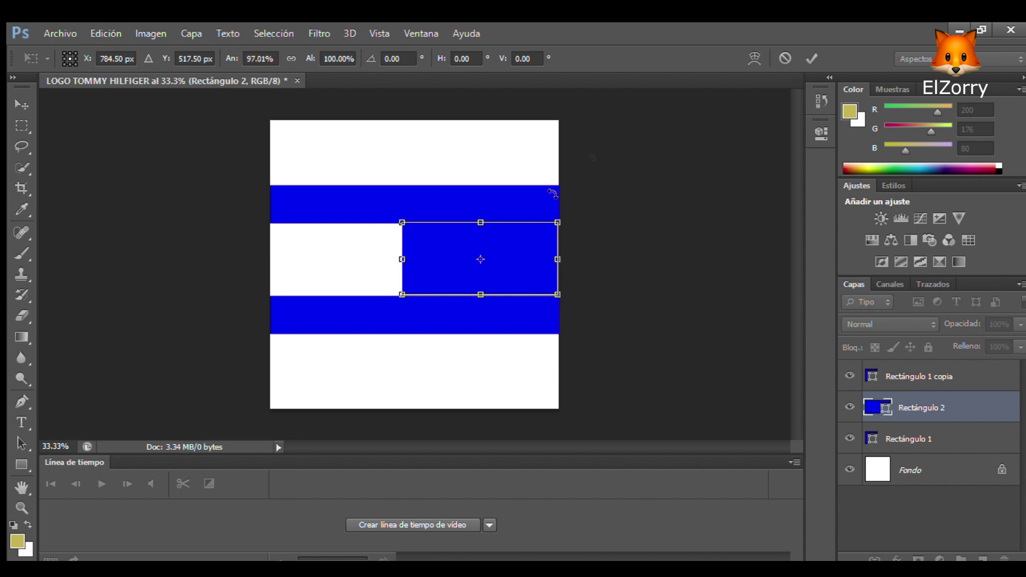
pyautogui.click(812, 58)
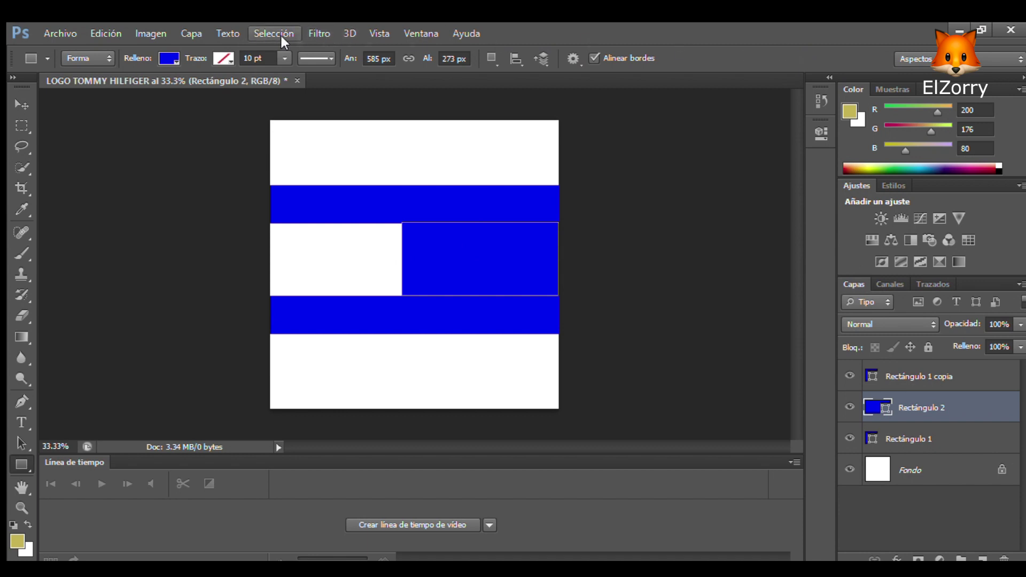
# Fill the new rectangle with red and place the upper blue bar's layer above it in the stacking order
pyautogui.click(176, 61)
pyautogui.click(164, 143)
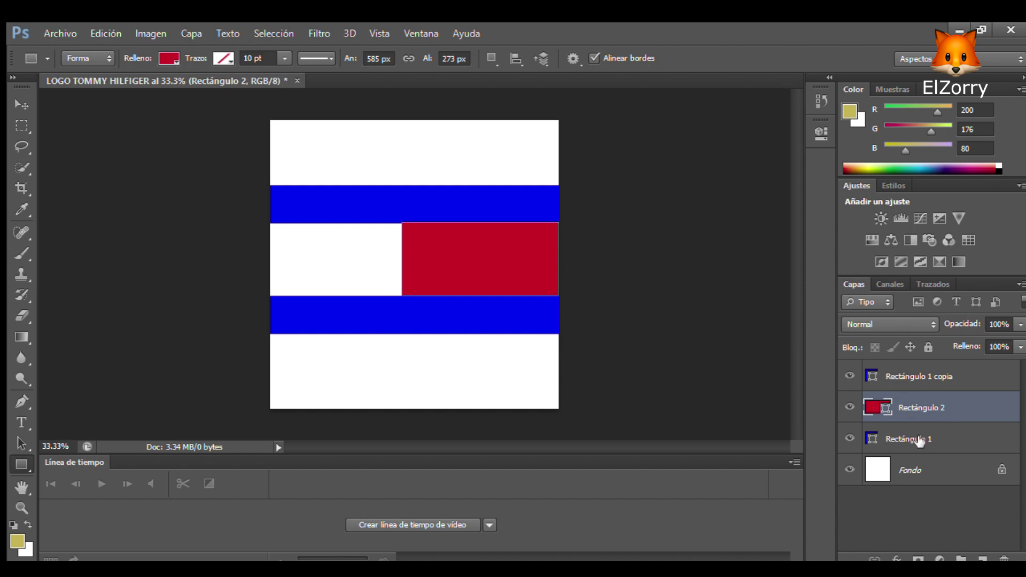
pyautogui.moveTo(920, 441); pyautogui.dragTo(918, 406)
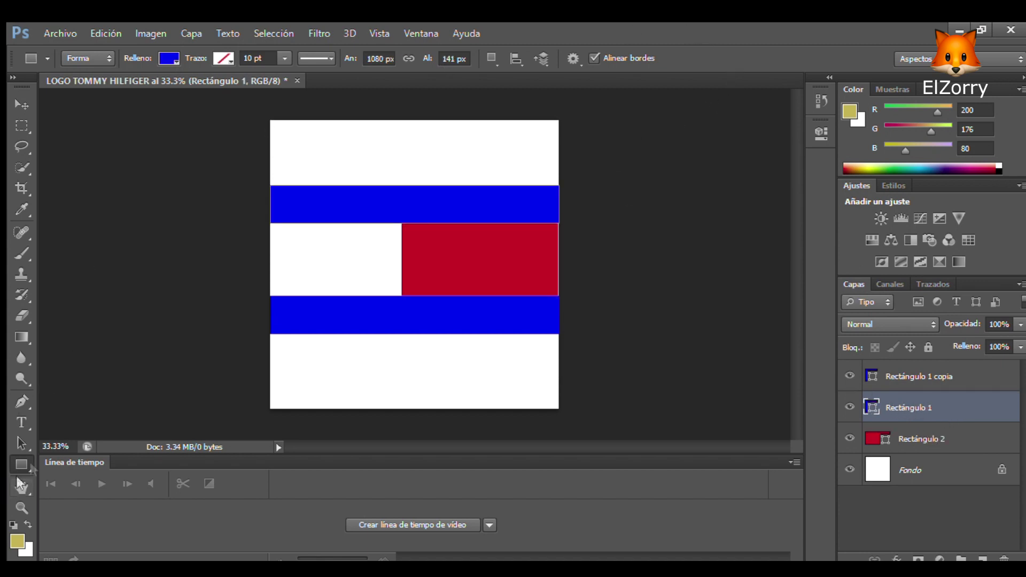
pyautogui.click(21, 425)
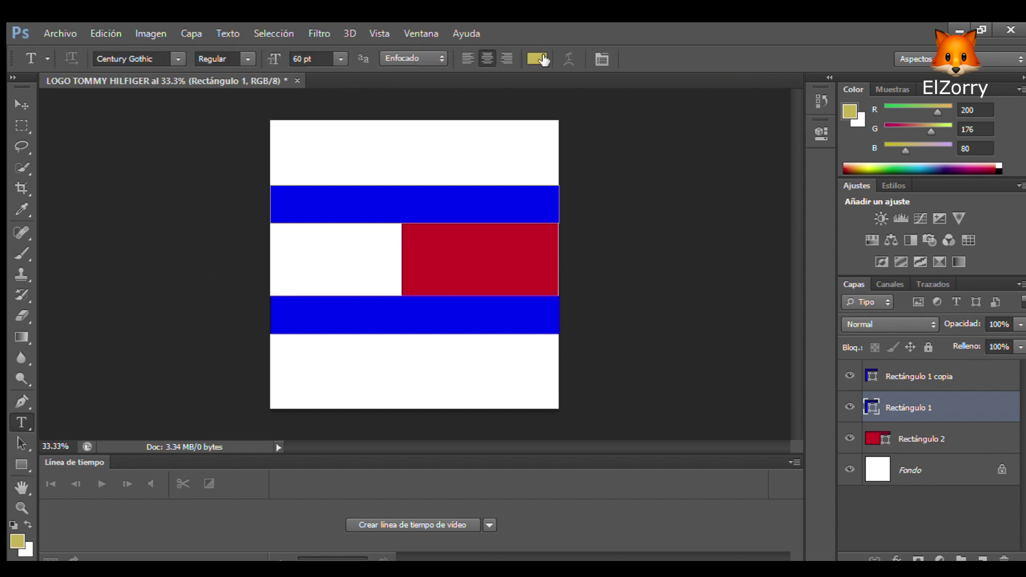
pyautogui.press('i')
pyautogui.click(482, 169)
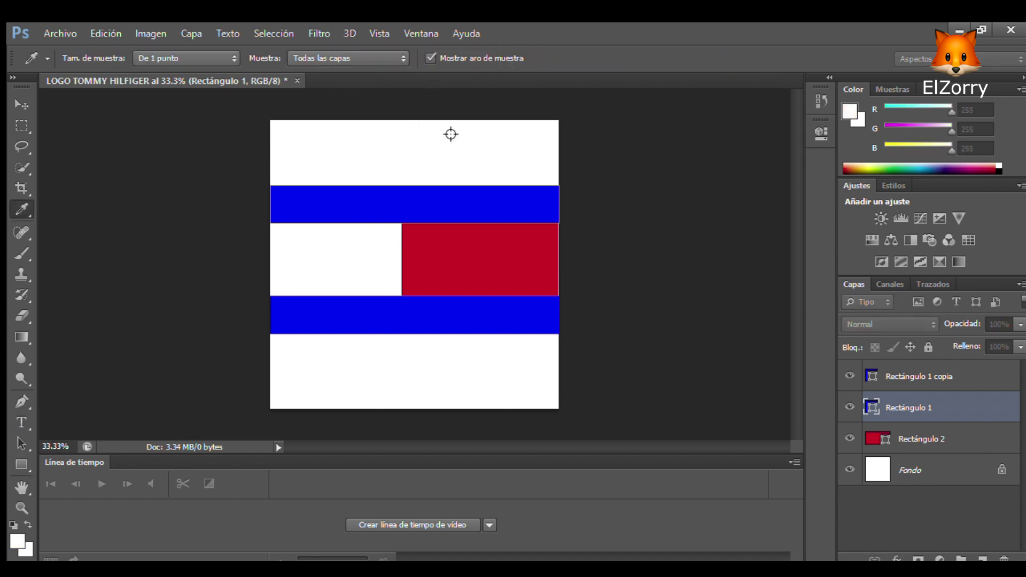
pyautogui.press('t')
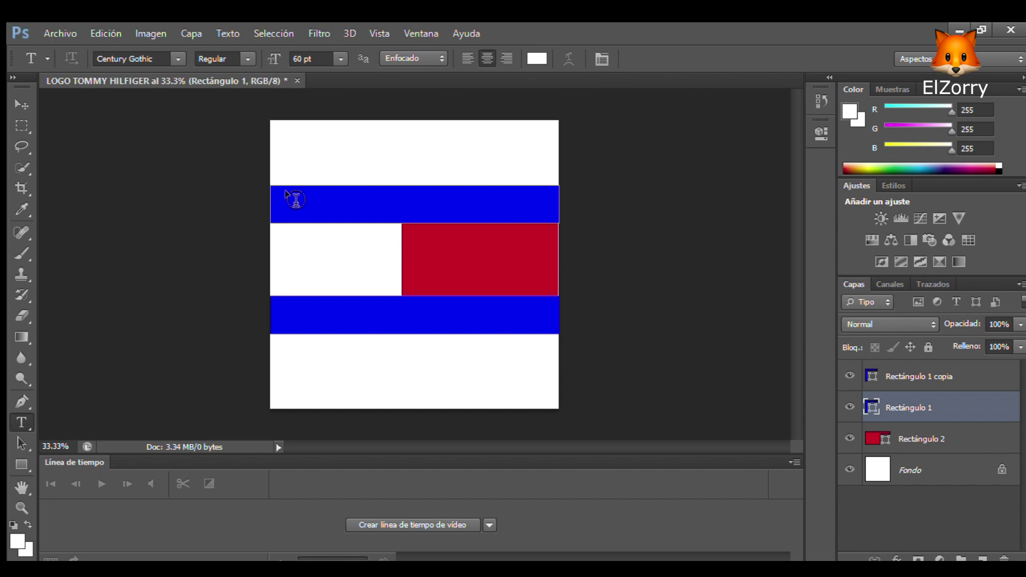
pyautogui.click(295, 200)
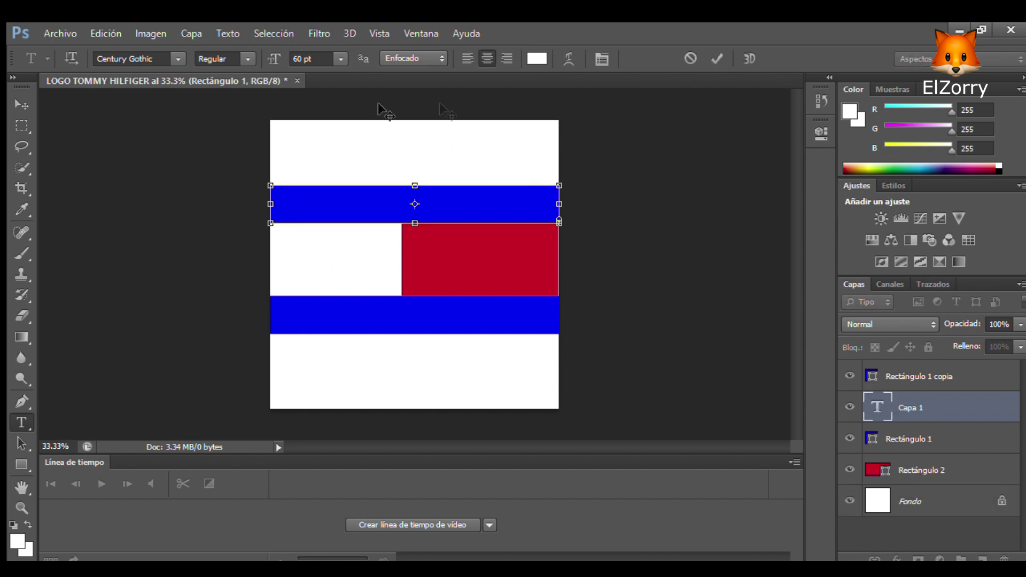
pyautogui.click(716, 59)
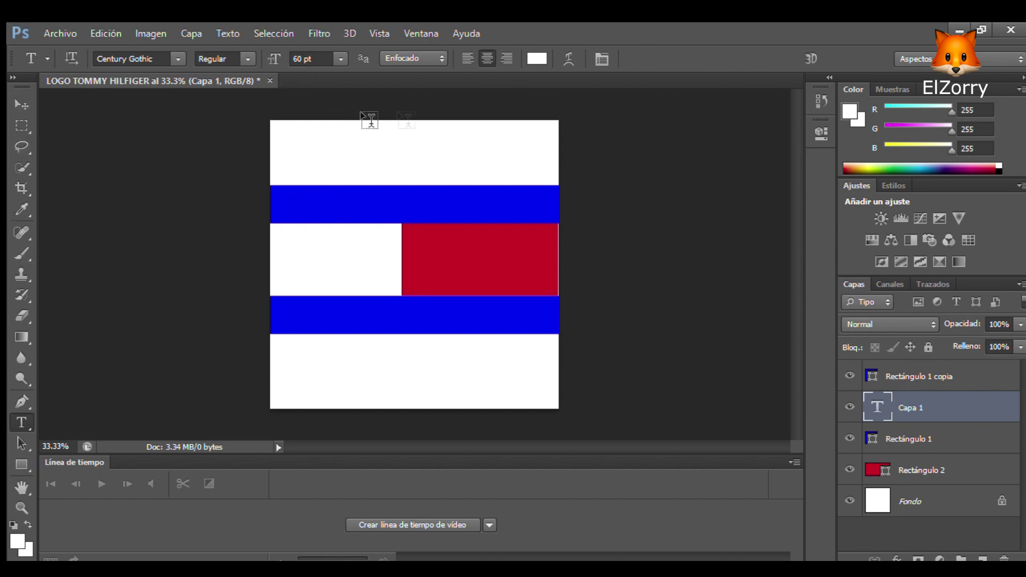
# Add the text TOMMY in black, Century Gothic, in the white area above the upper blue bar
pyautogui.click(539, 59)
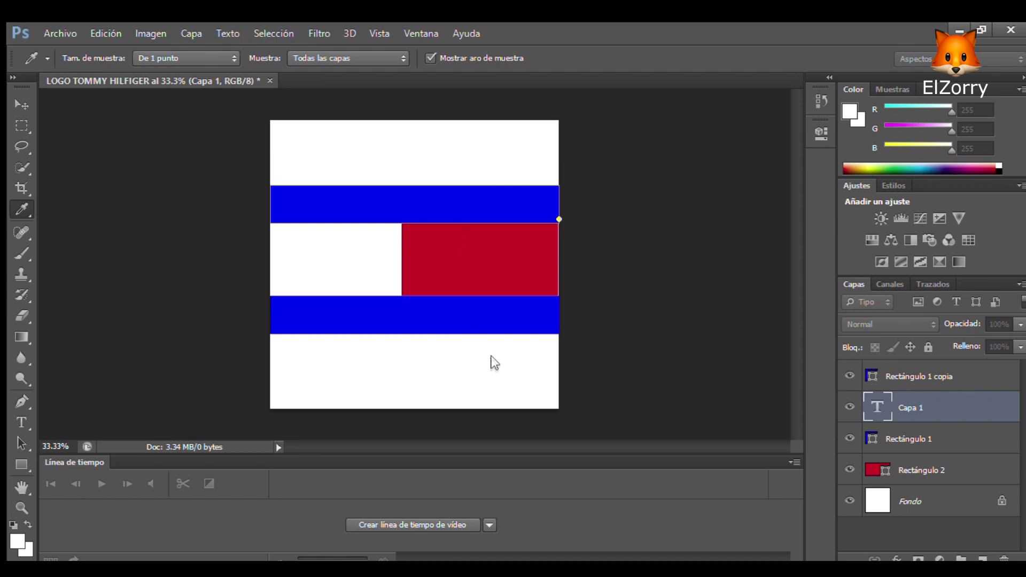
pyautogui.press('Return')
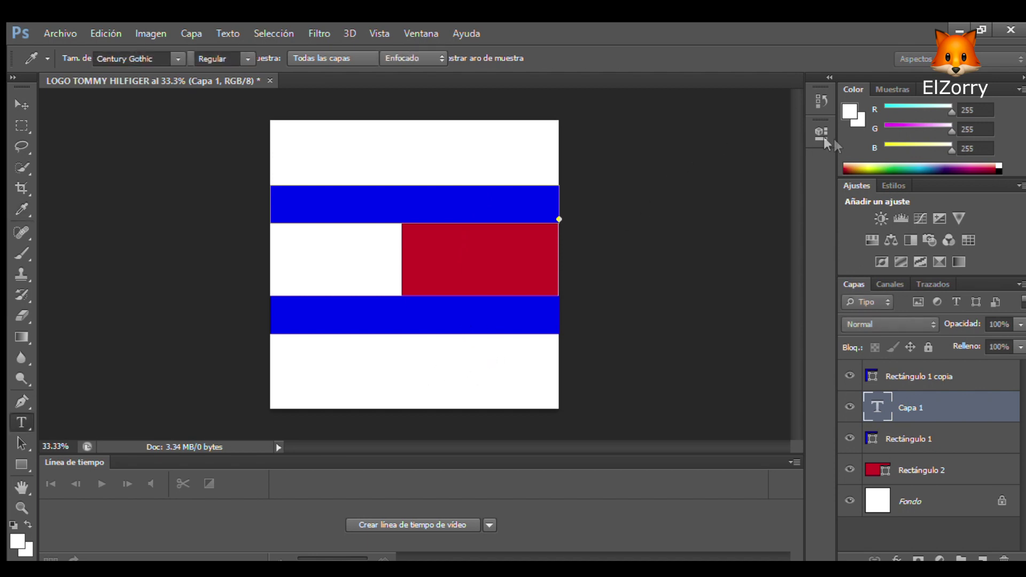
pyautogui.click(305, 154)
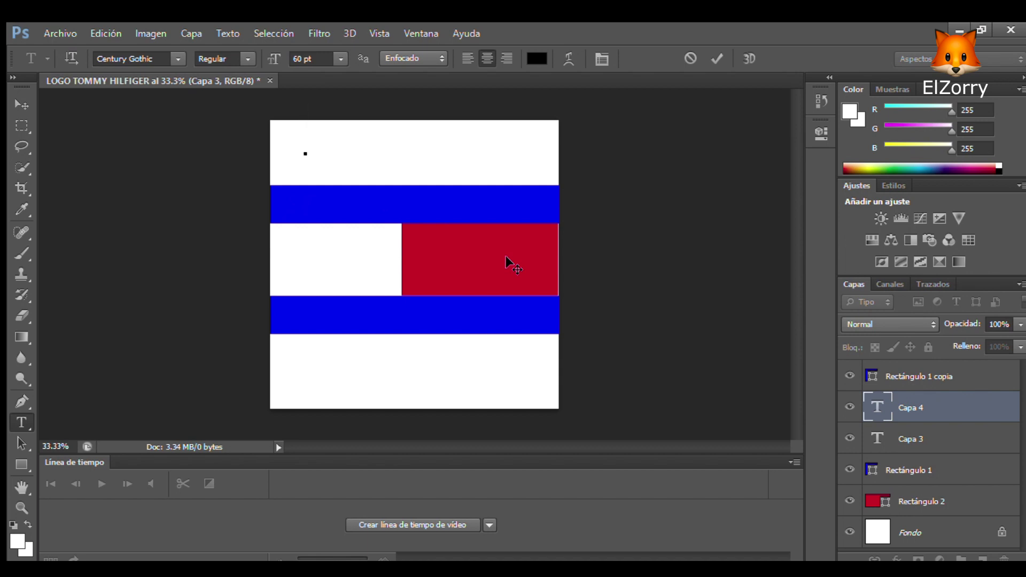
pyautogui.write('TOMM')
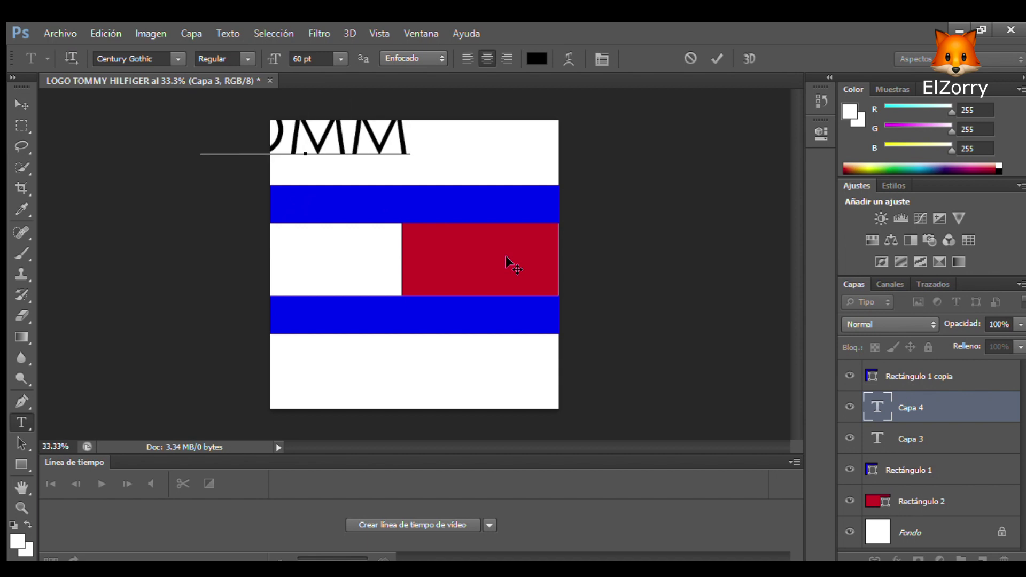
pyautogui.write('Y')
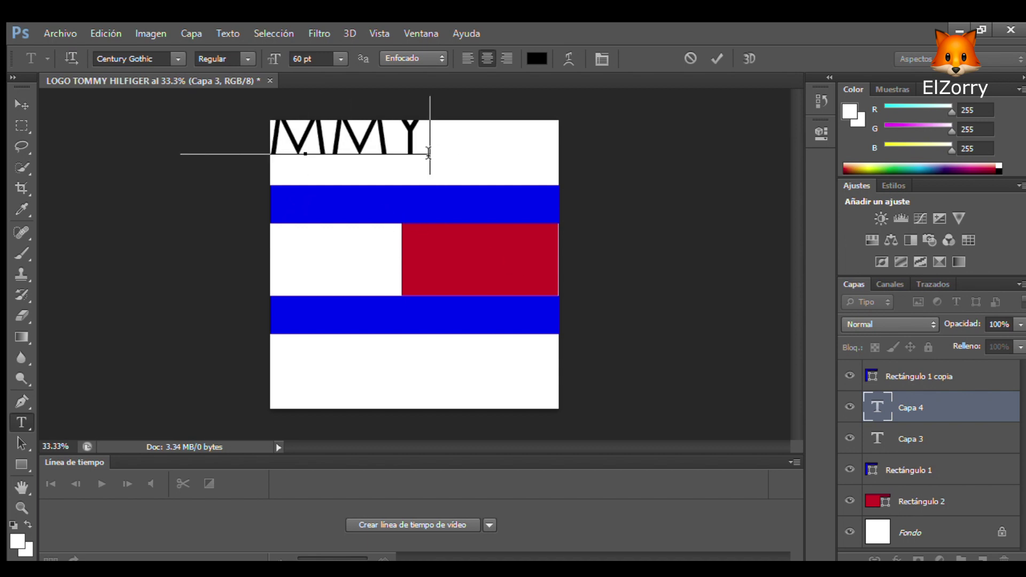
# Set the font size of the TOMMY text to 36 pt
pyautogui.moveTo(428, 149); pyautogui.dragTo(92, 154)
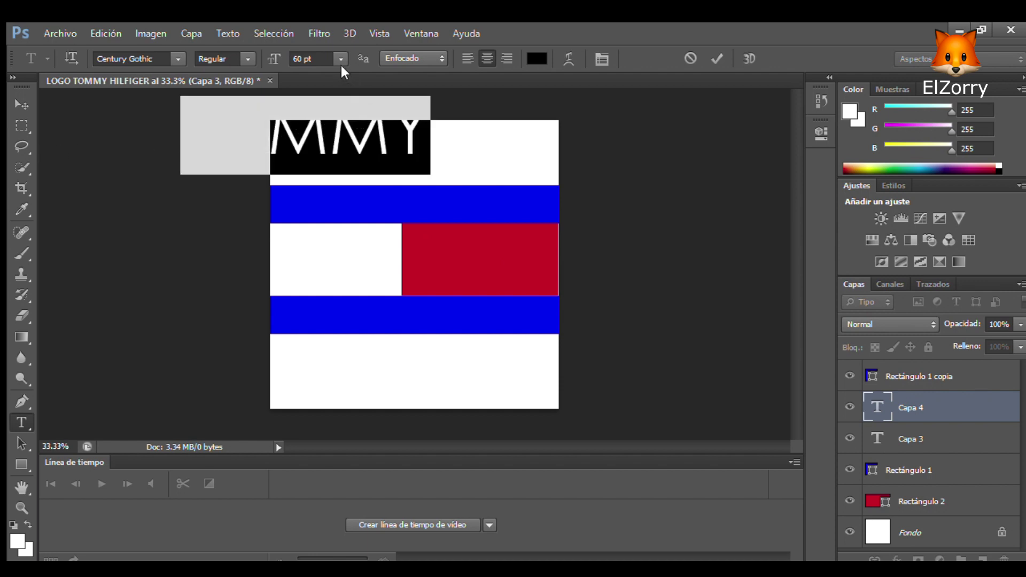
pyautogui.click(345, 272)
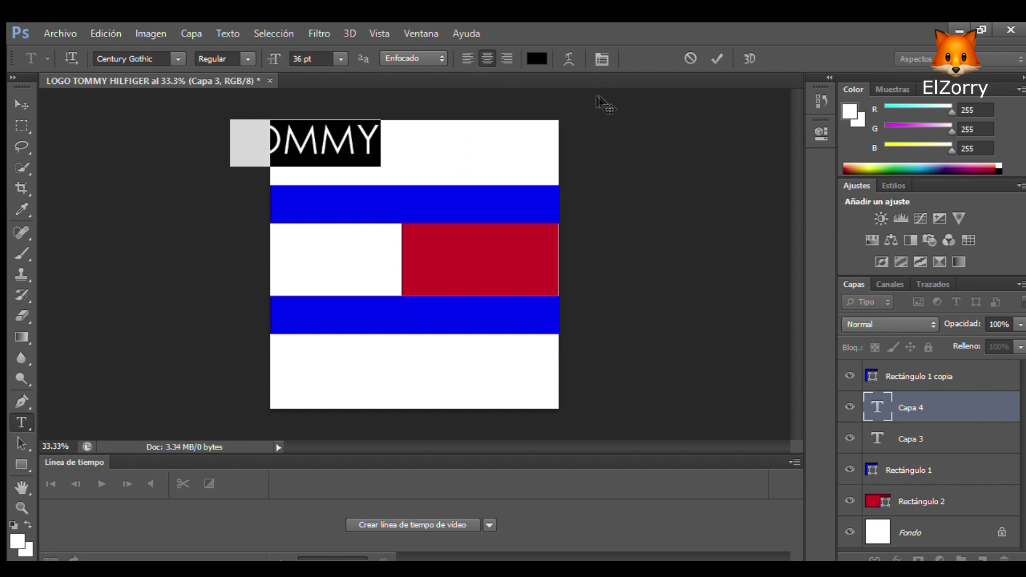
pyautogui.click(715, 59)
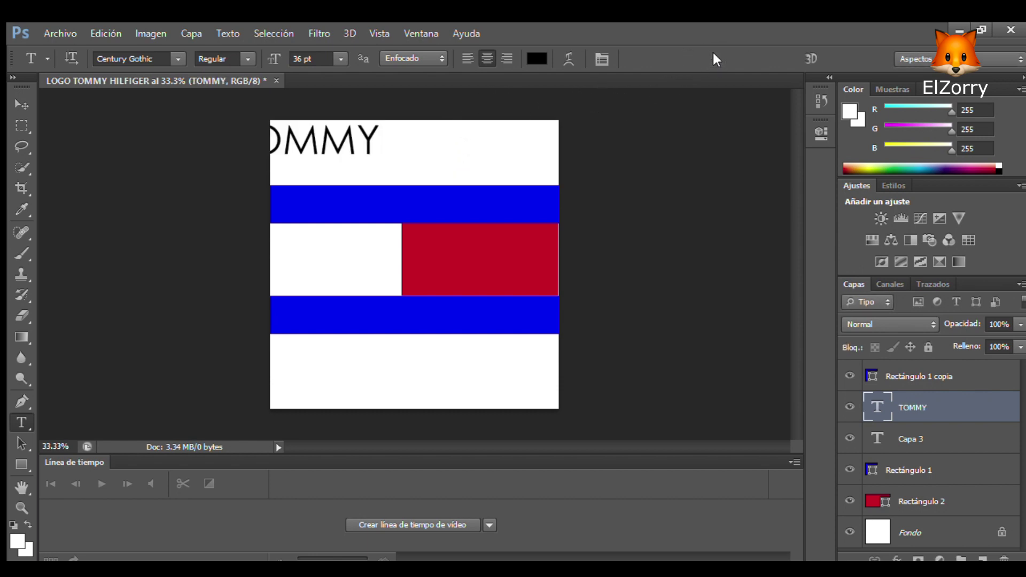
# Move the TOMMY text onto the upper blue bar, roughly centred horizontally
pyautogui.click(25, 95)
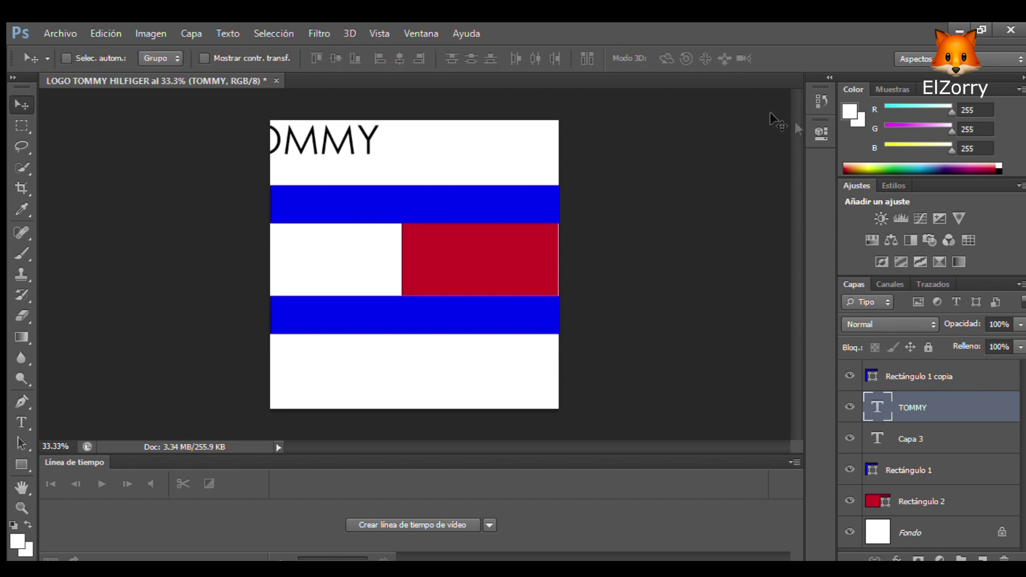
pyautogui.click(959, 380)
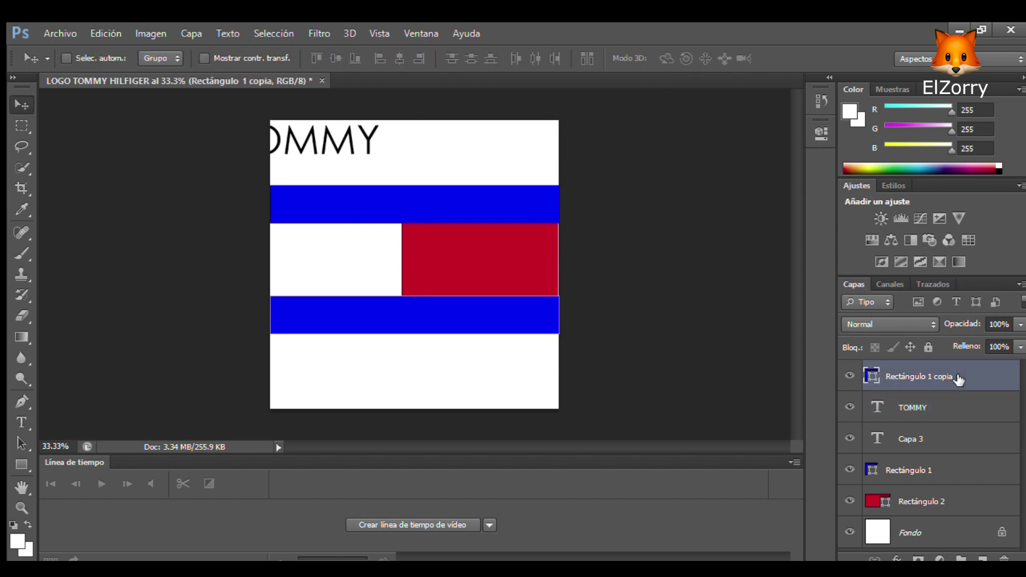
pyautogui.click(890, 407)
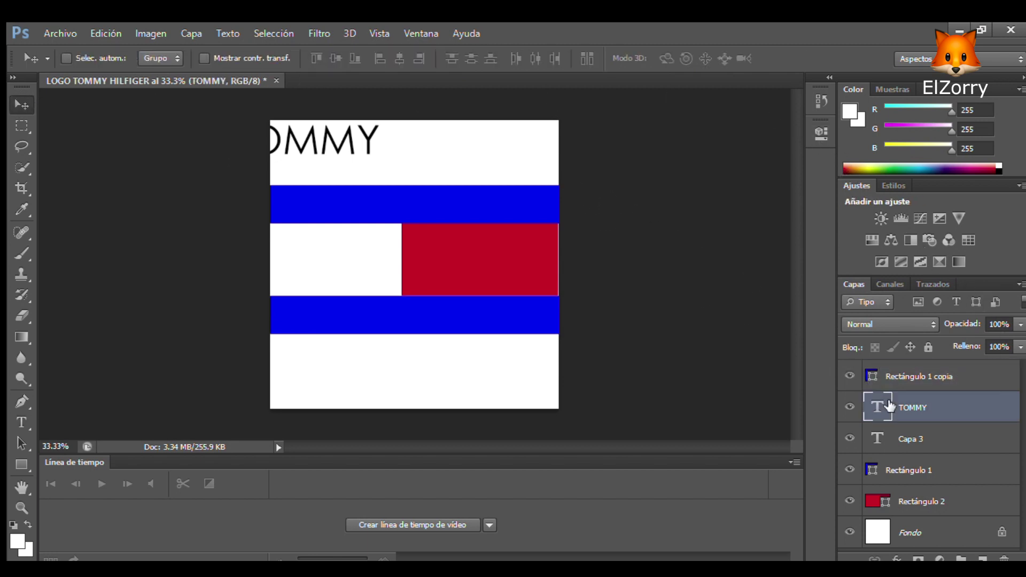
pyautogui.moveTo(371, 142); pyautogui.dragTo(491, 199)
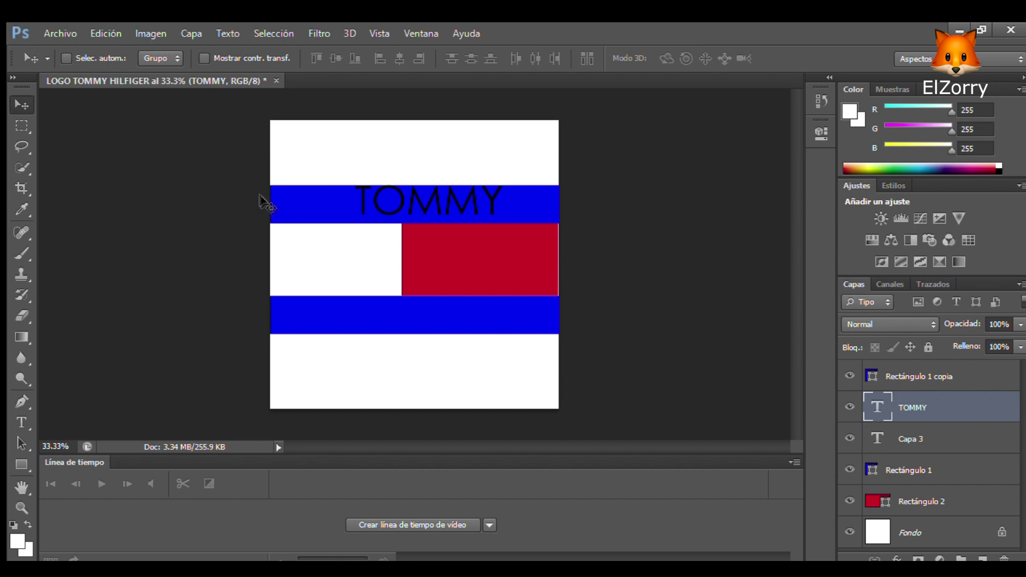
# Change the colour of the TOMMY text to white
pyautogui.click(21, 422)
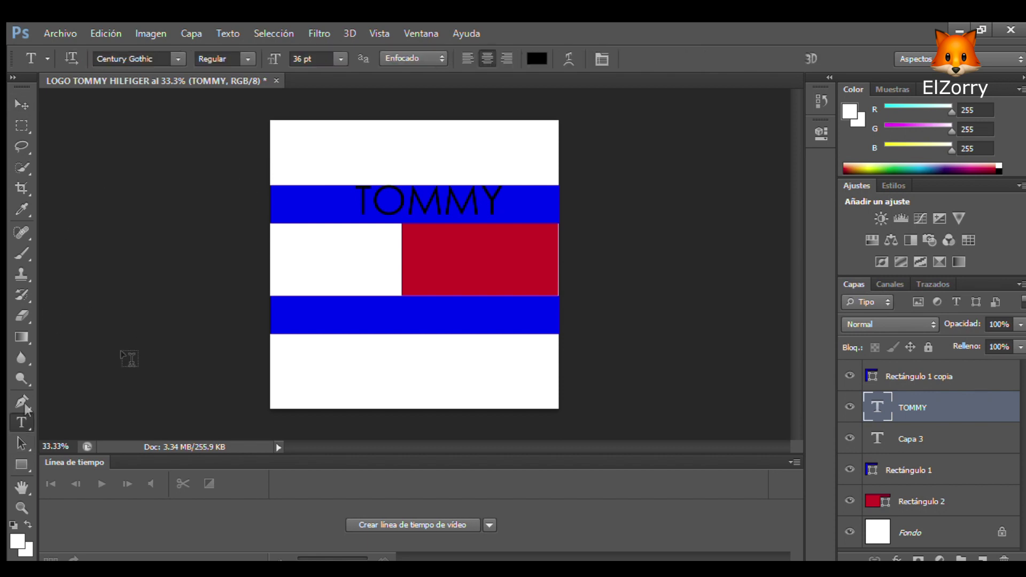
pyautogui.moveTo(493, 210); pyautogui.dragTo(355, 205)
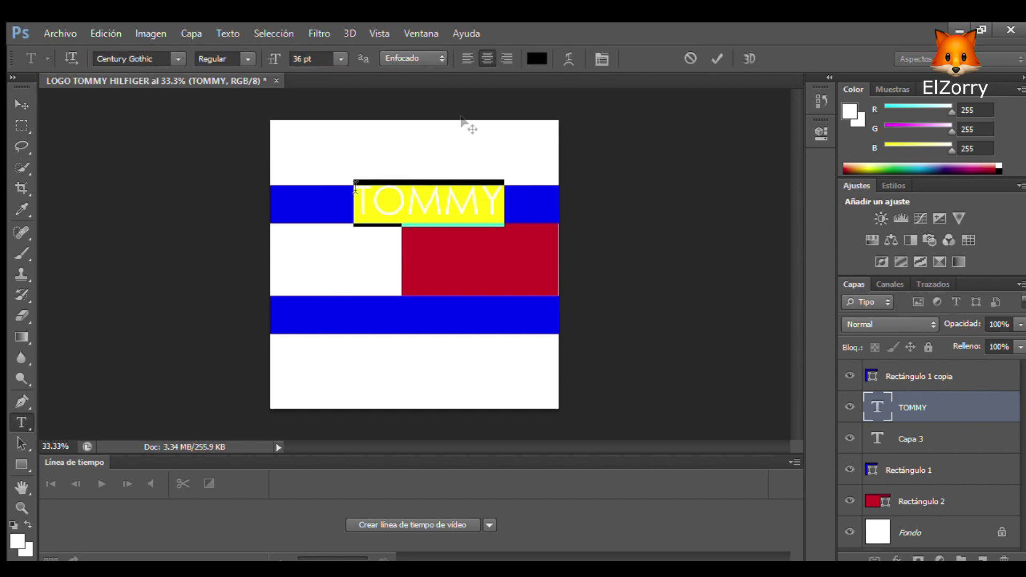
pyautogui.click(537, 58)
pyautogui.click(415, 119)
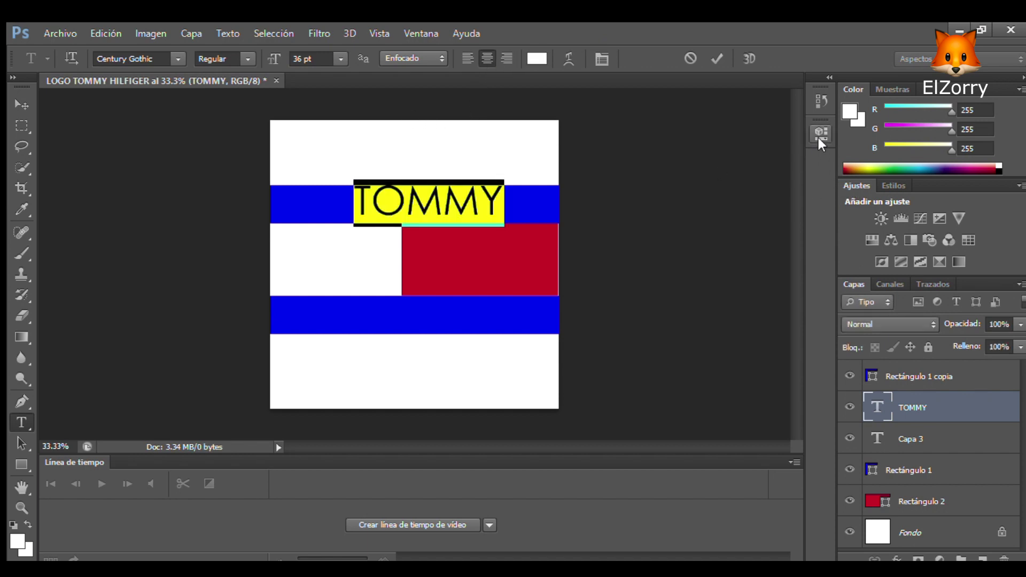
pyautogui.click(716, 59)
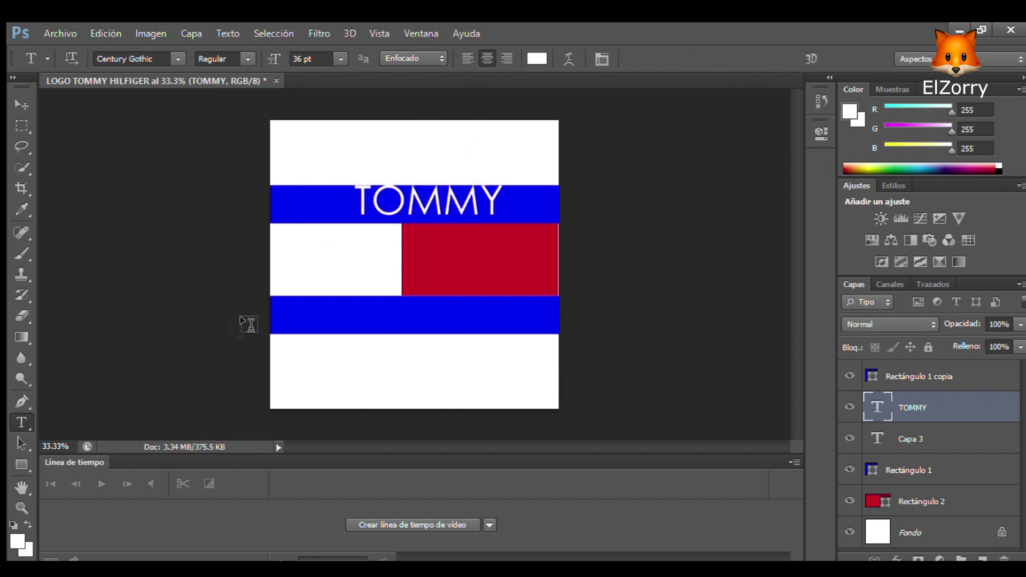
# Add the text HILFIGER in black, Century Gothic 36 pt, in the white area below the lower blue bar
pyautogui.click(297, 365)
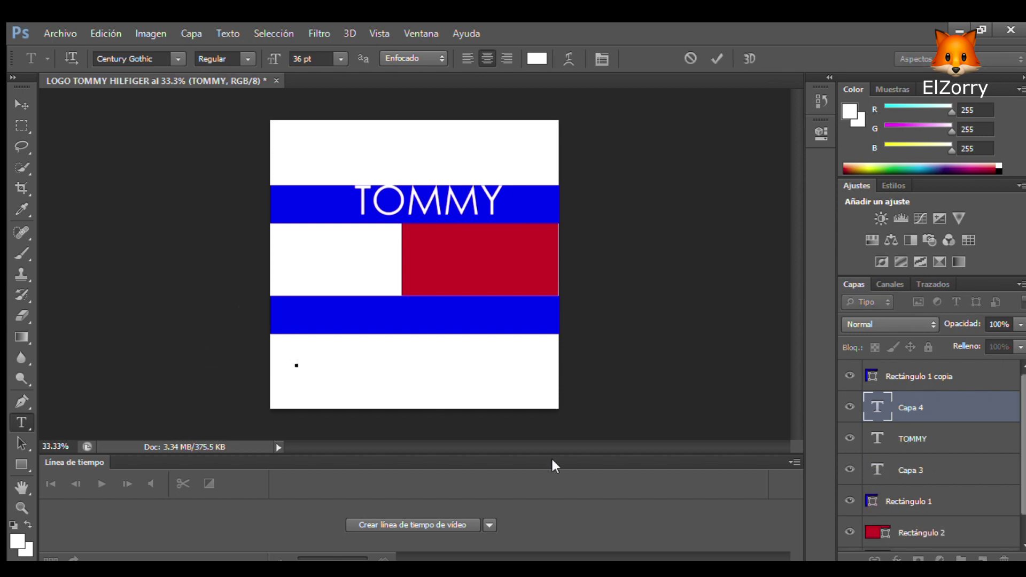
pyautogui.write('HILFIGER')
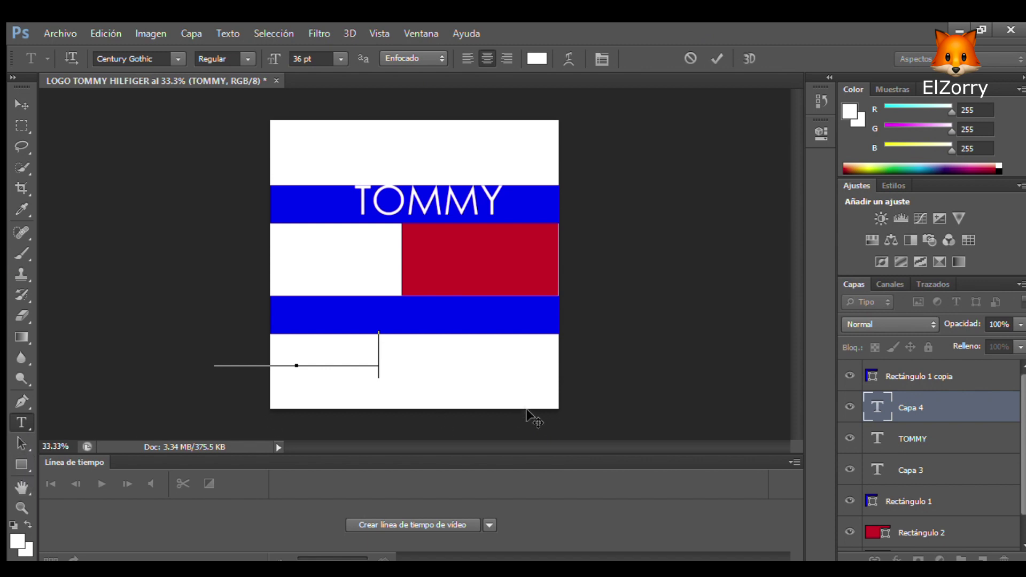
pyautogui.moveTo(376, 354); pyautogui.dragTo(185, 348)
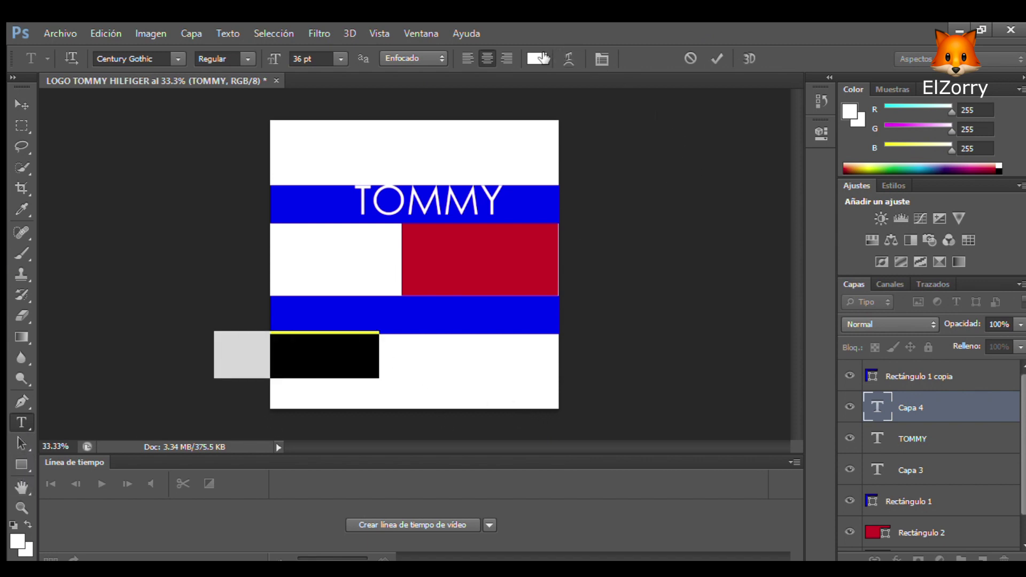
pyautogui.click(544, 58)
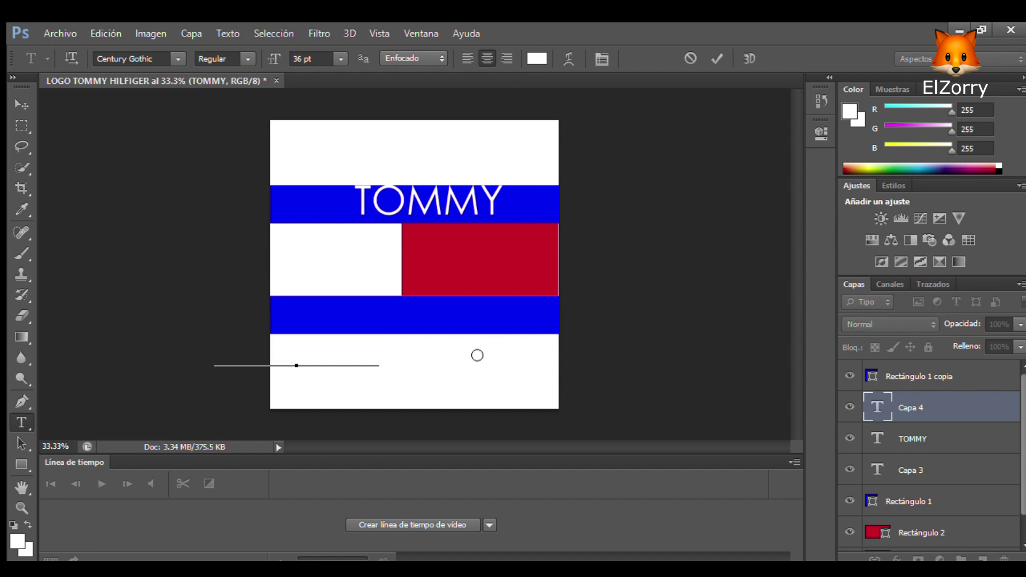
pyautogui.moveTo(478, 356); pyautogui.dragTo(476, 373)
pyautogui.press('Return')
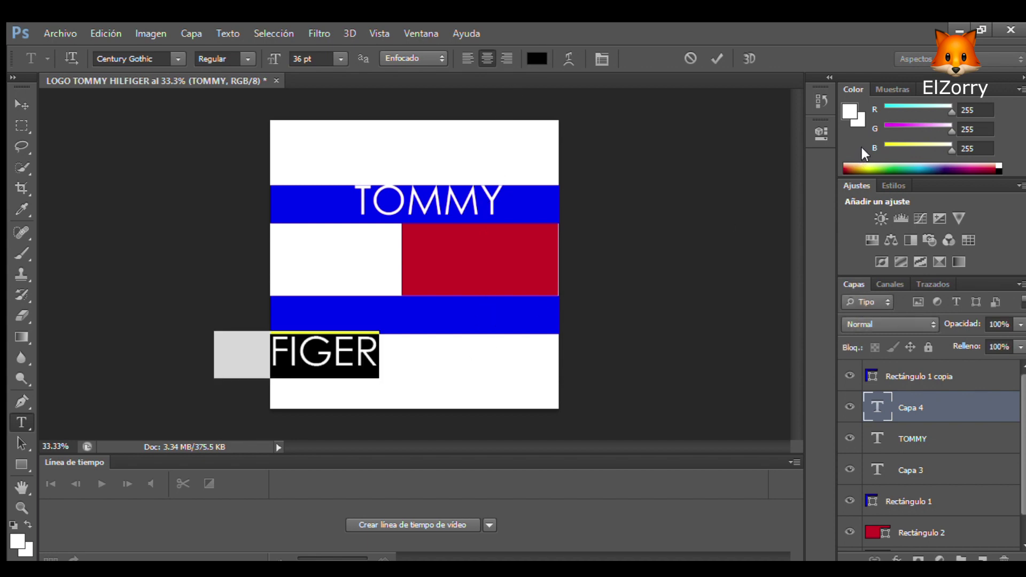
pyautogui.click(715, 57)
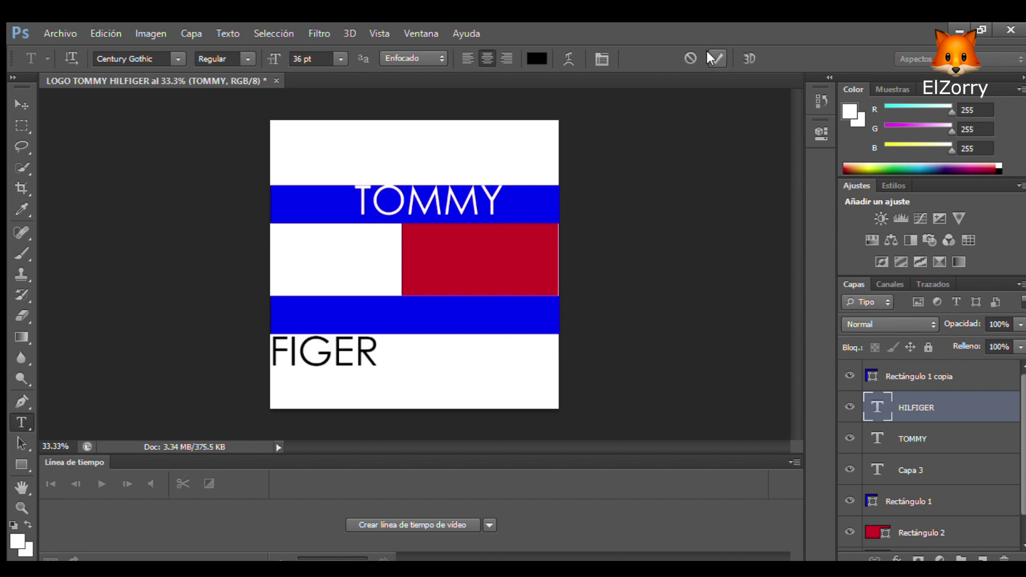
# Move the HILFIGER text onto the lower blue bar, roughly centred, and place the Rectángulo 1 copia layer beneath the text layers
pyautogui.click(20, 106)
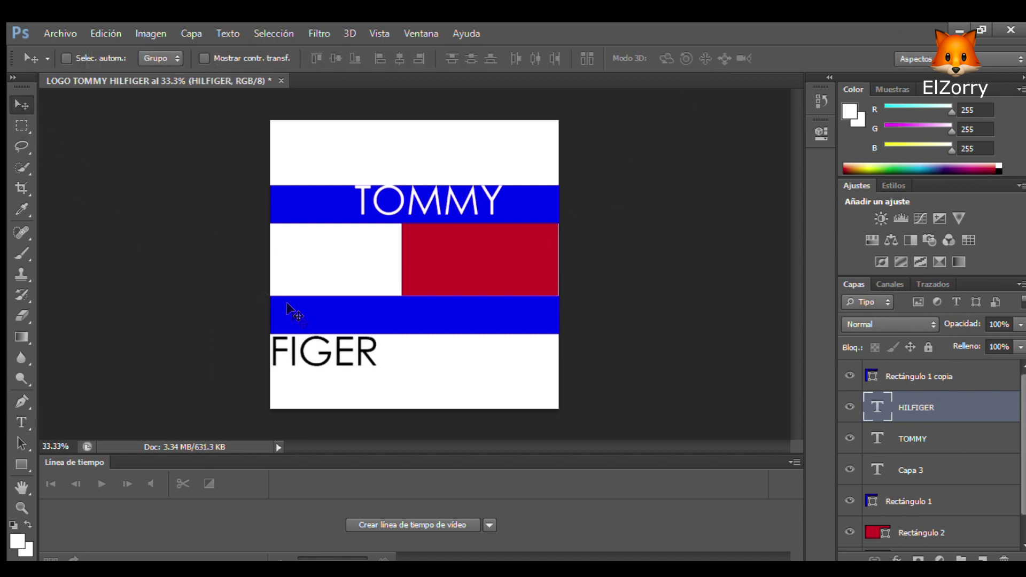
pyautogui.moveTo(297, 352); pyautogui.dragTo(430, 319)
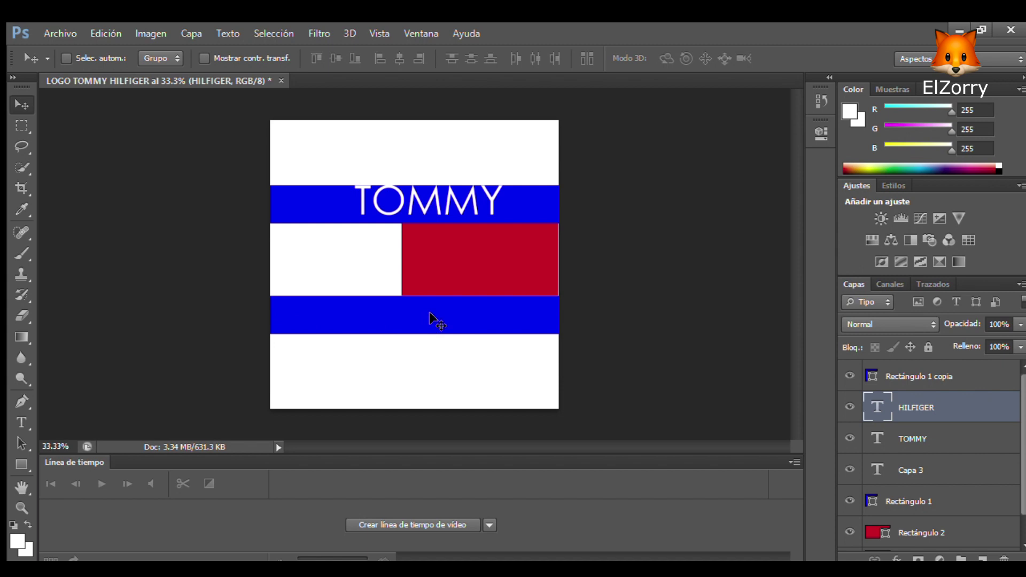
pyautogui.moveTo(890, 409); pyautogui.dragTo(867, 472)
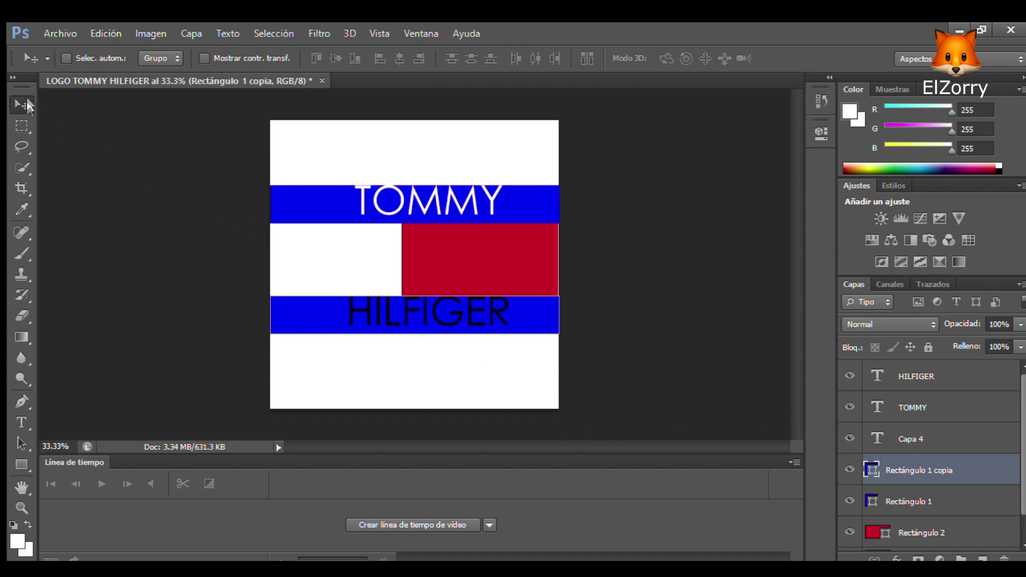
pyautogui.click(914, 377)
pyautogui.moveTo(443, 323)
pyautogui.mouseDown()
pyautogui.moveTo(433, 334)
pyautogui.moveTo(426, 326)
pyautogui.mouseUp()
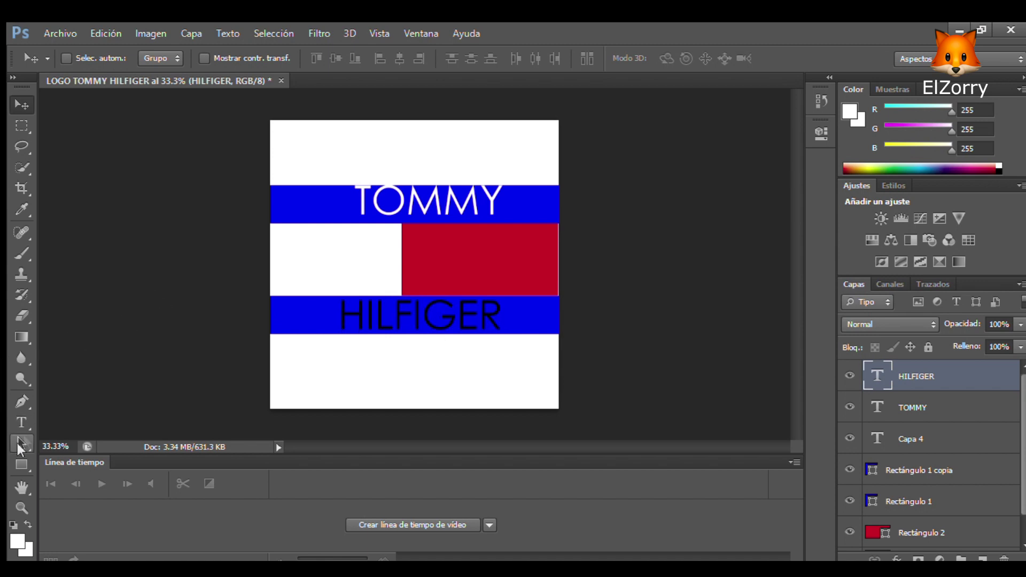
# Change the colour of the HILFIGER text to white
pyautogui.click(22, 422)
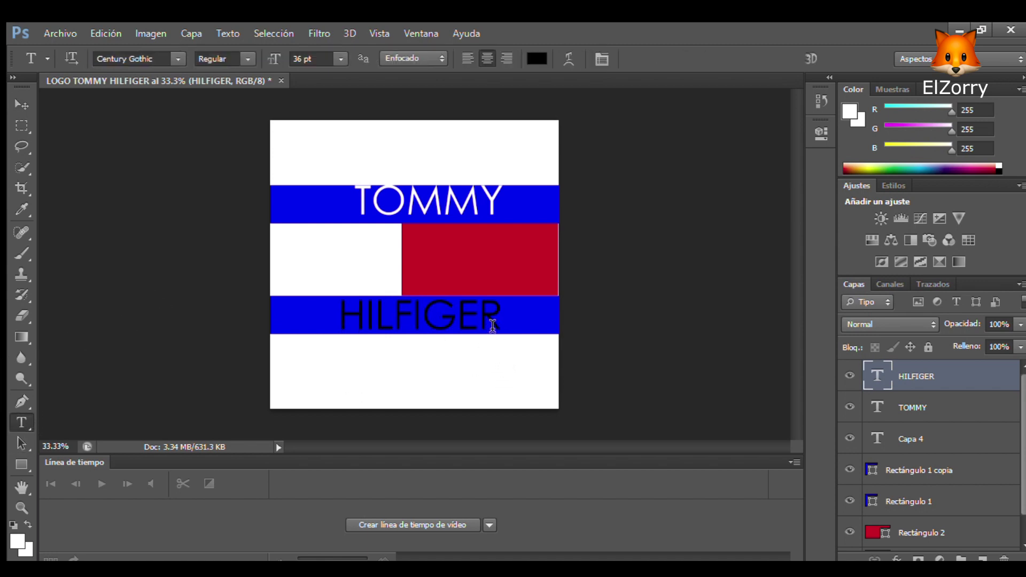
pyautogui.moveTo(493, 326); pyautogui.dragTo(337, 320)
pyautogui.click(534, 63)
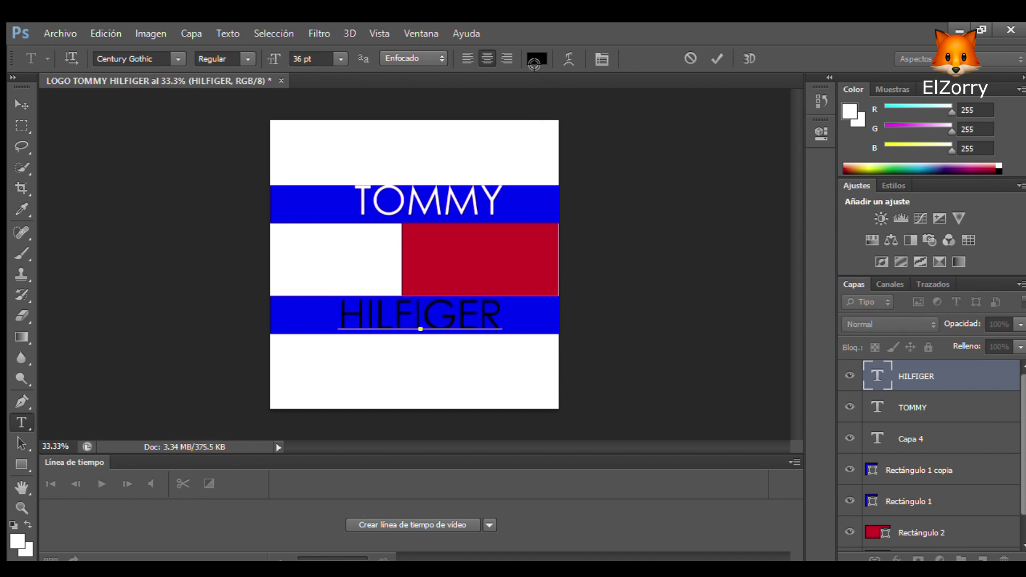
pyautogui.click(435, 130)
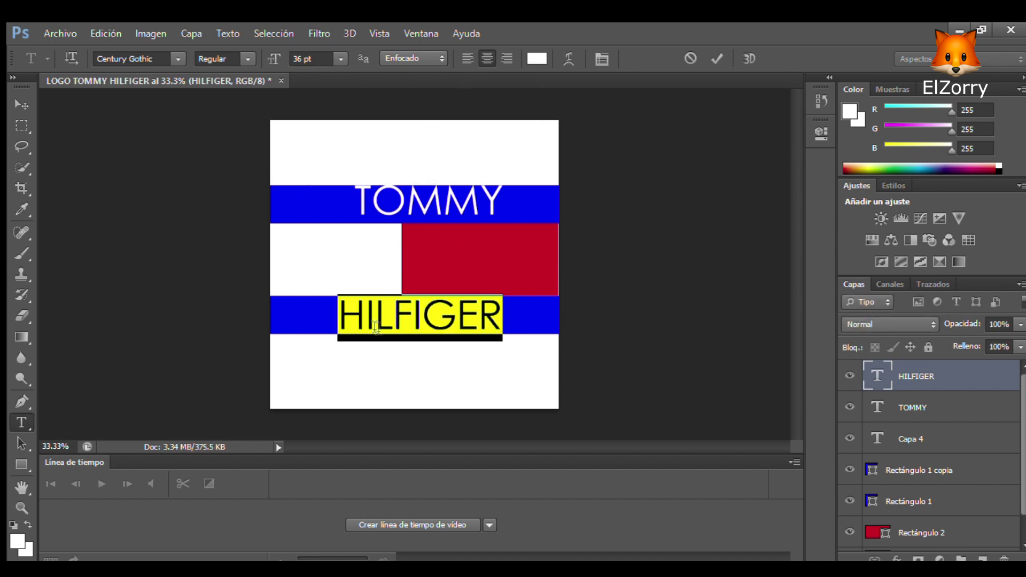
# Spread out the letters of HILFIGER by inserting two spaces between neighbouring letters
pyautogui.click(362, 313)
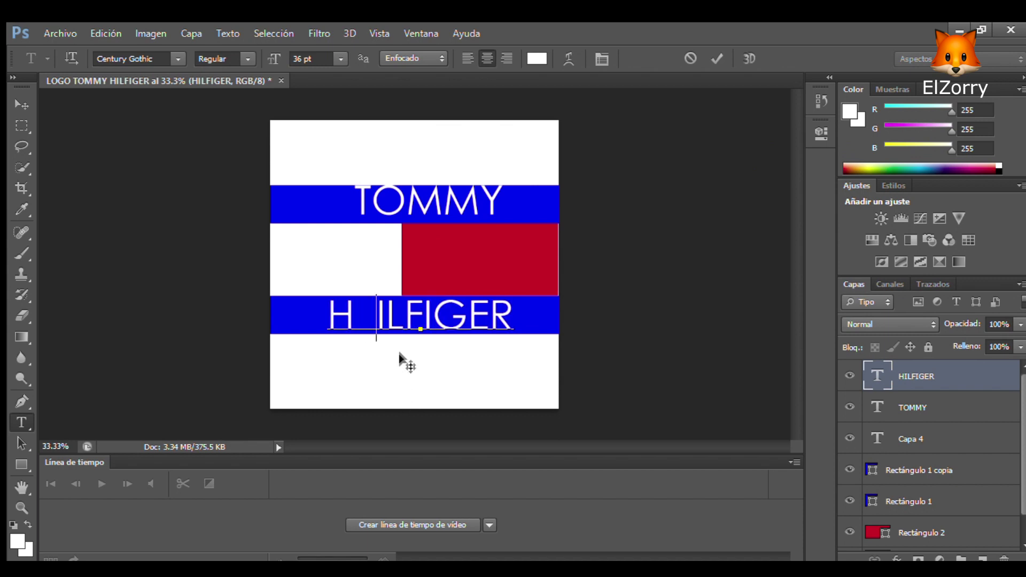
pyautogui.click(385, 324)
pyautogui.click(416, 325)
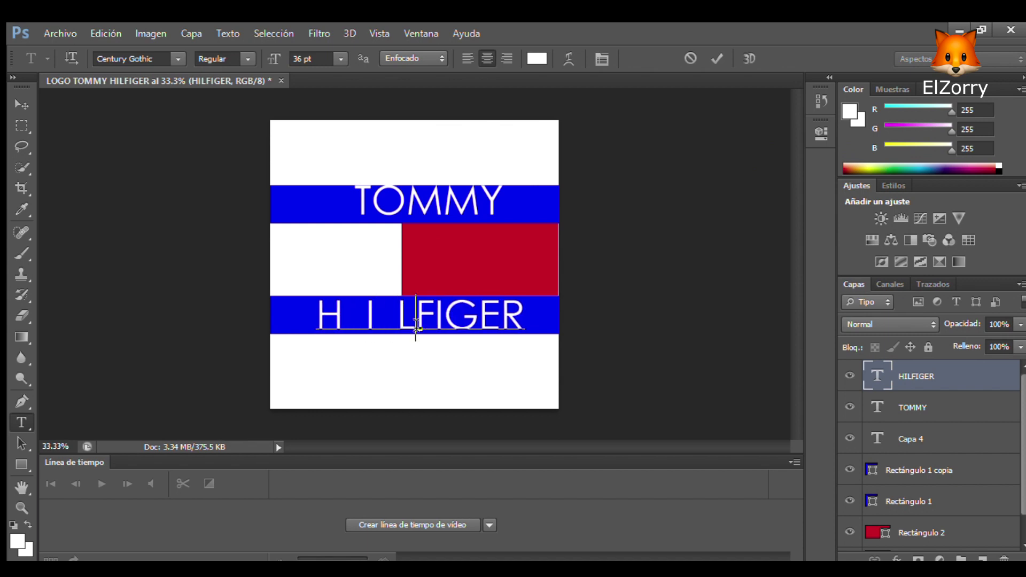
pyautogui.click(447, 323)
pyautogui.click(458, 324)
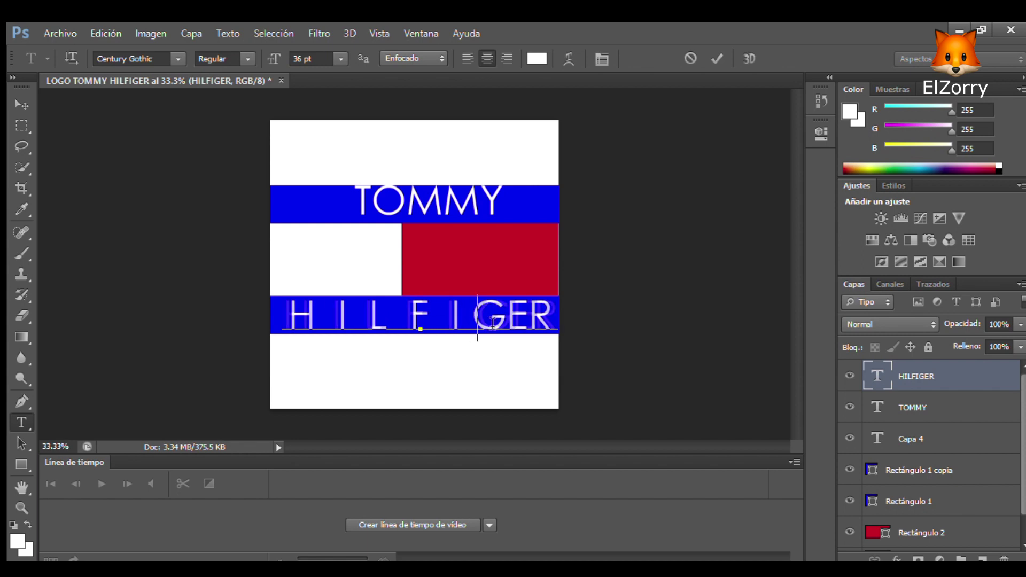
pyautogui.click(510, 324)
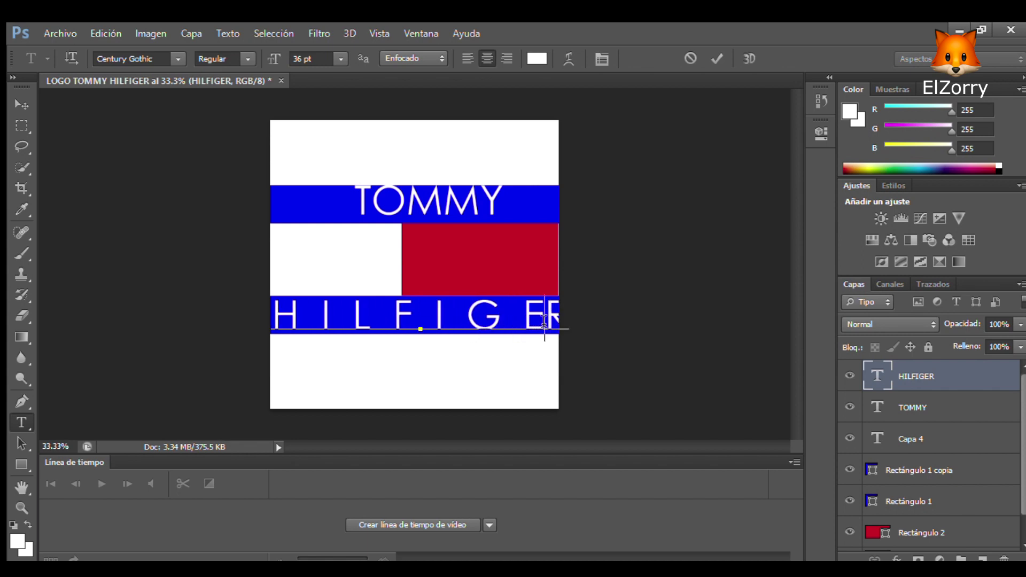
# Reduce the gaps between the HILFIGER letters to a single space each so the word fits within the lower blue bar
pyautogui.press('BackSpace')
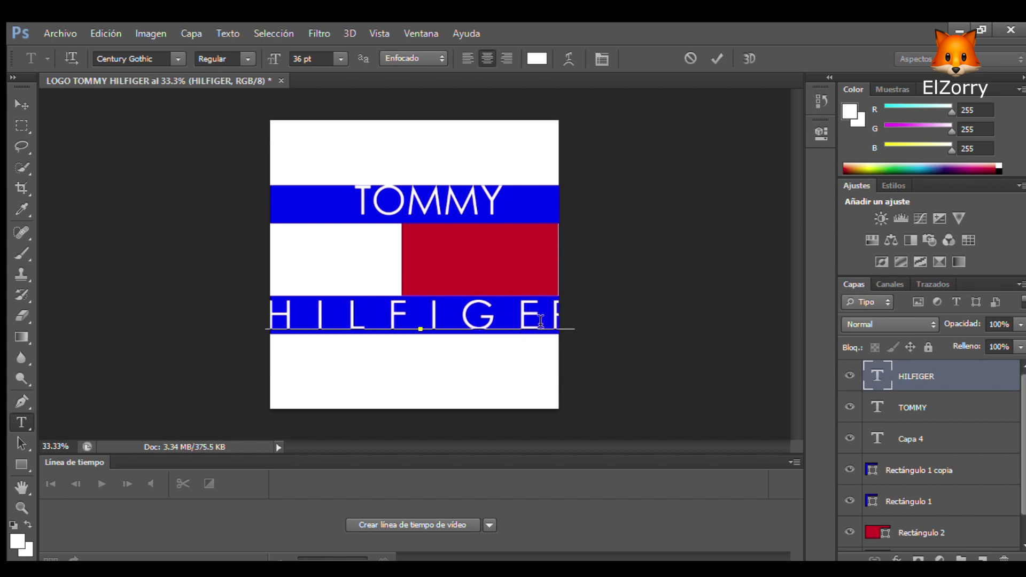
pyautogui.click(513, 322)
pyautogui.press('BackSpace')
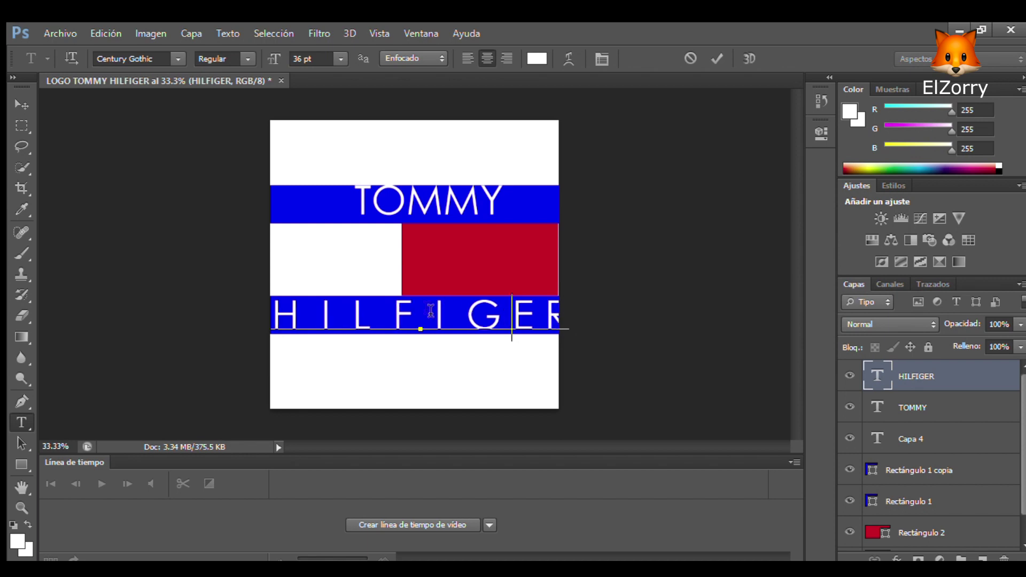
pyautogui.click(465, 322)
pyautogui.press('BackSpace')
pyautogui.click(430, 328)
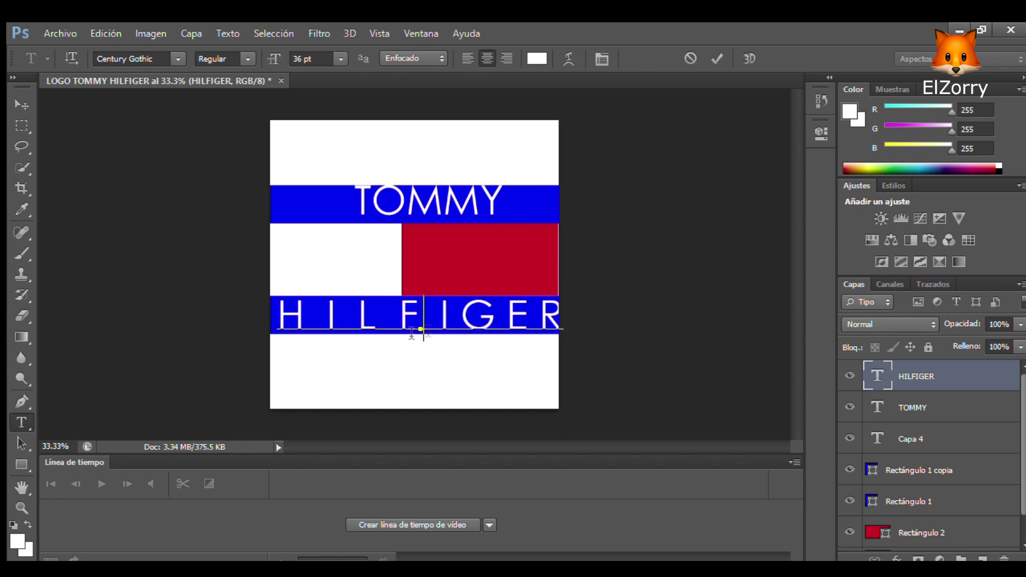
pyautogui.press('BackSpace')
pyautogui.click(399, 319)
pyautogui.press('BackSpace')
pyautogui.click(371, 320)
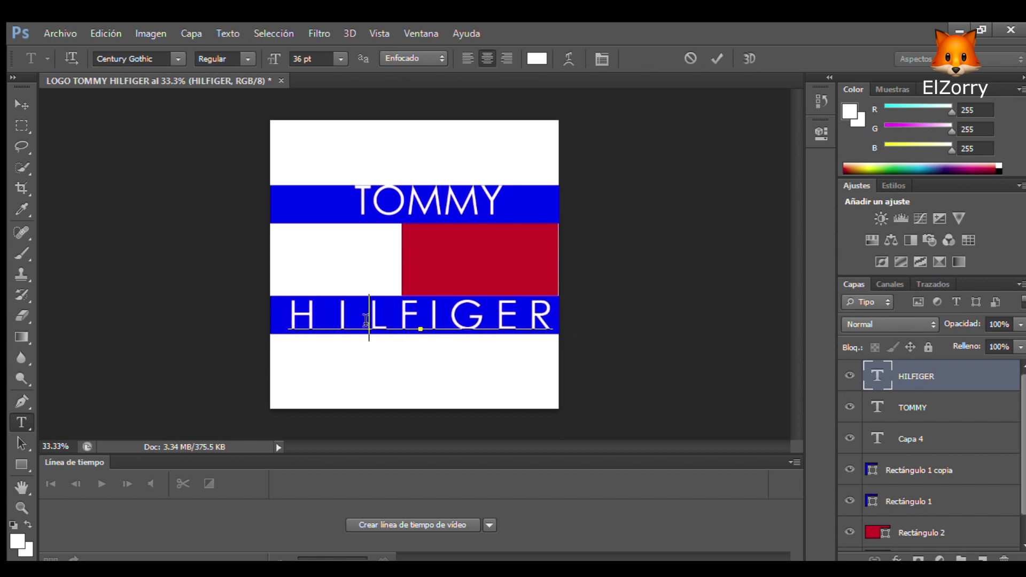
pyautogui.press('BackSpace')
pyautogui.click(339, 319)
pyautogui.press('BackSpace')
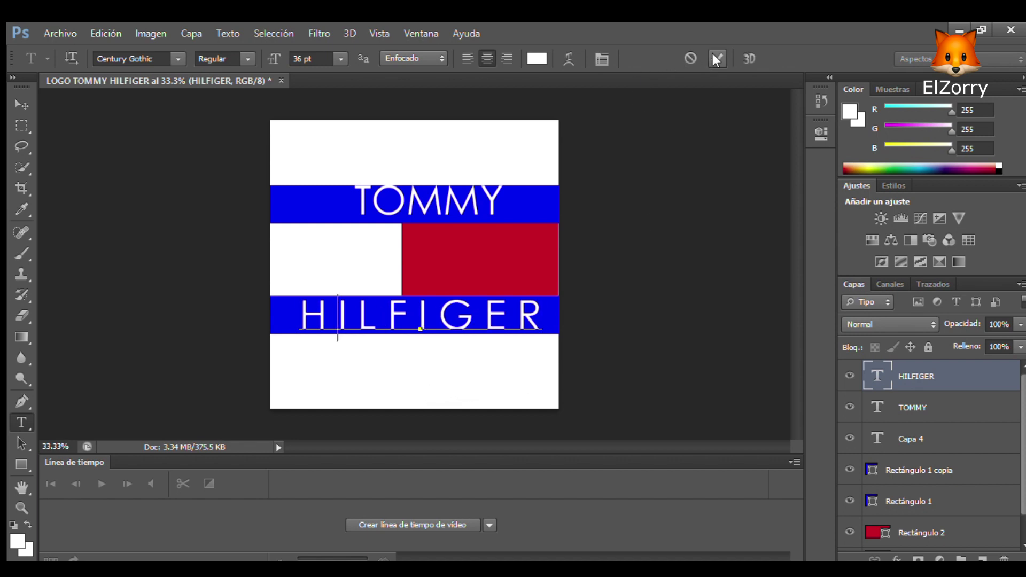
pyautogui.click(717, 58)
# Nudge the HILFIGER text slightly to the left to centre it on the lower blue bar
pyautogui.click(20, 104)
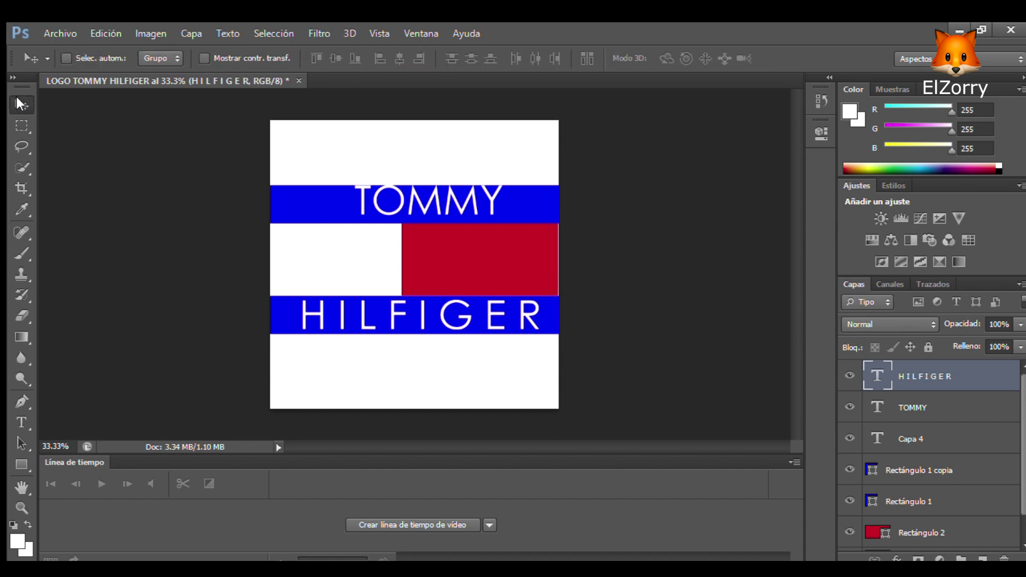
pyautogui.press('Left')
pyautogui.press('Left')
pyautogui.press('Left')
pyautogui.press('Left')
pyautogui.press('Left')
pyautogui.press('Left')
pyautogui.press('Left')
pyautogui.press('Left')
pyautogui.press('Left')
pyautogui.press('Left')
pyautogui.press('Left')
pyautogui.press('Left')
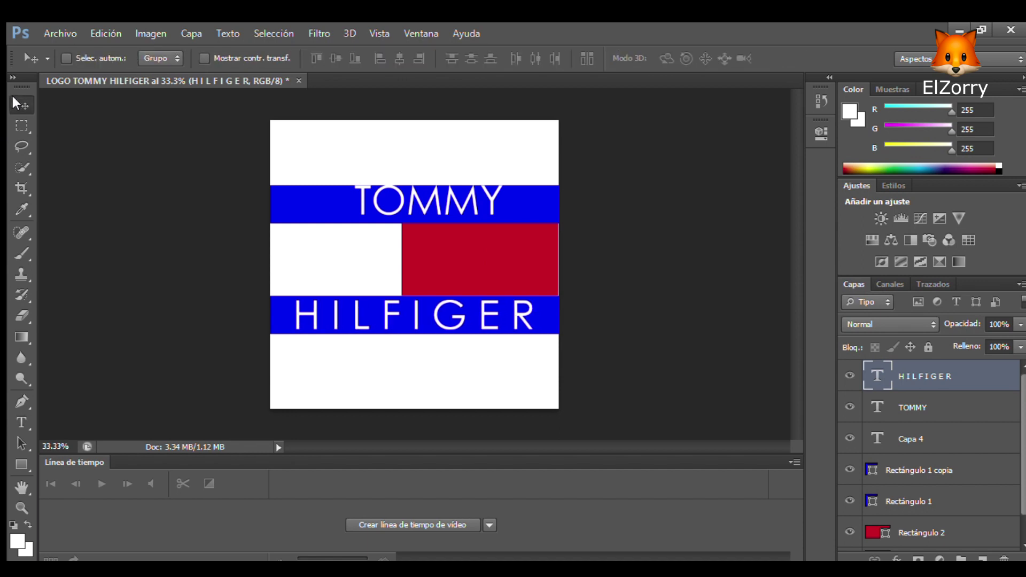
# Insert spaces between the letters of TOMMY and recentre the text on the upper blue bar
pyautogui.click(22, 422)
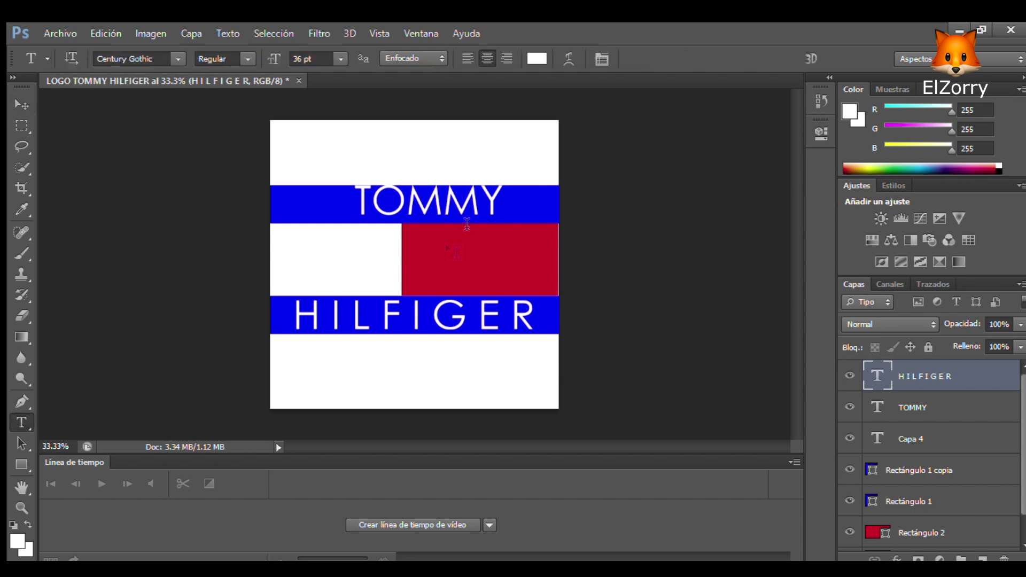
pyautogui.click(366, 206)
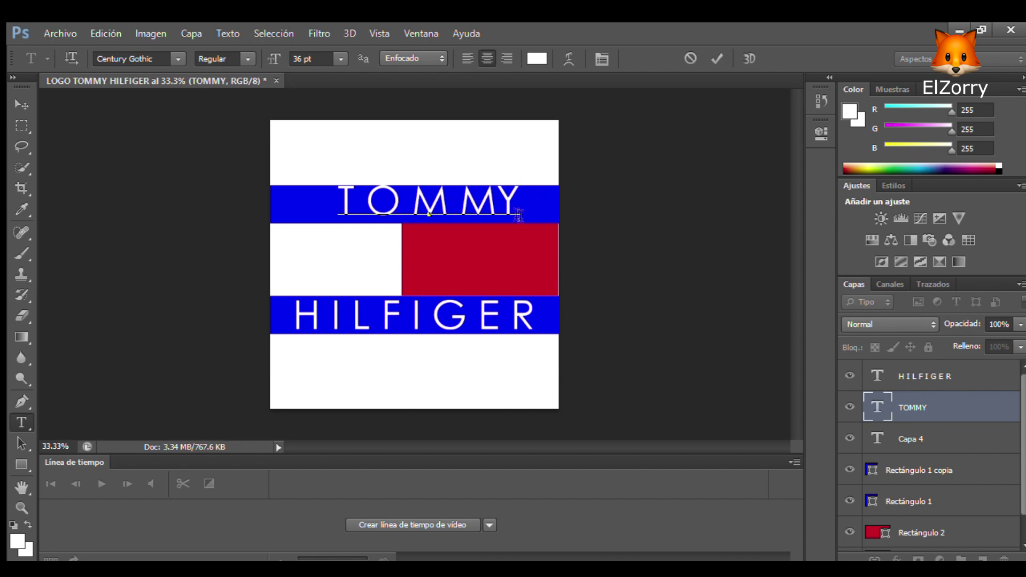
pyautogui.click(499, 208)
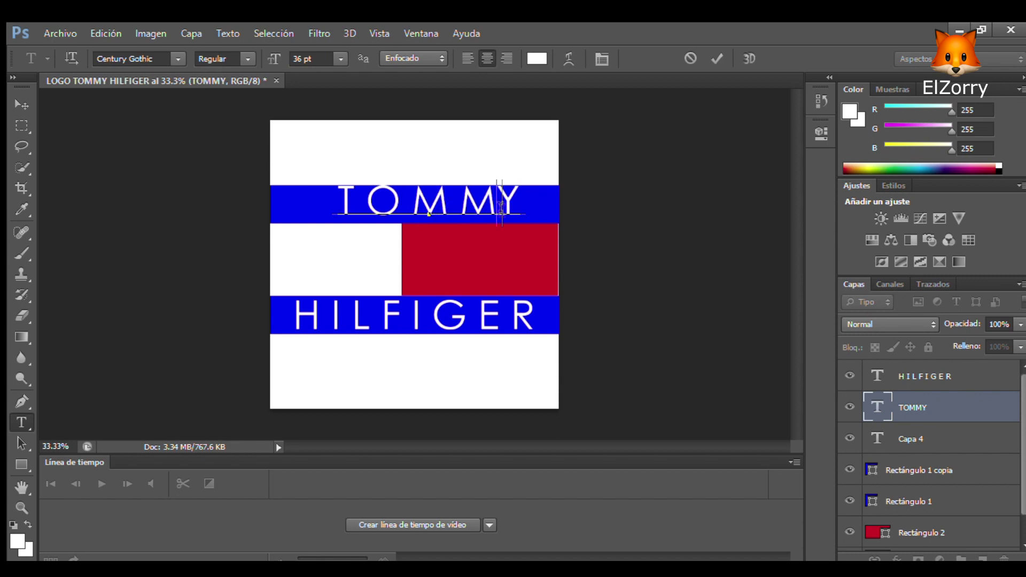
pyautogui.click(718, 58)
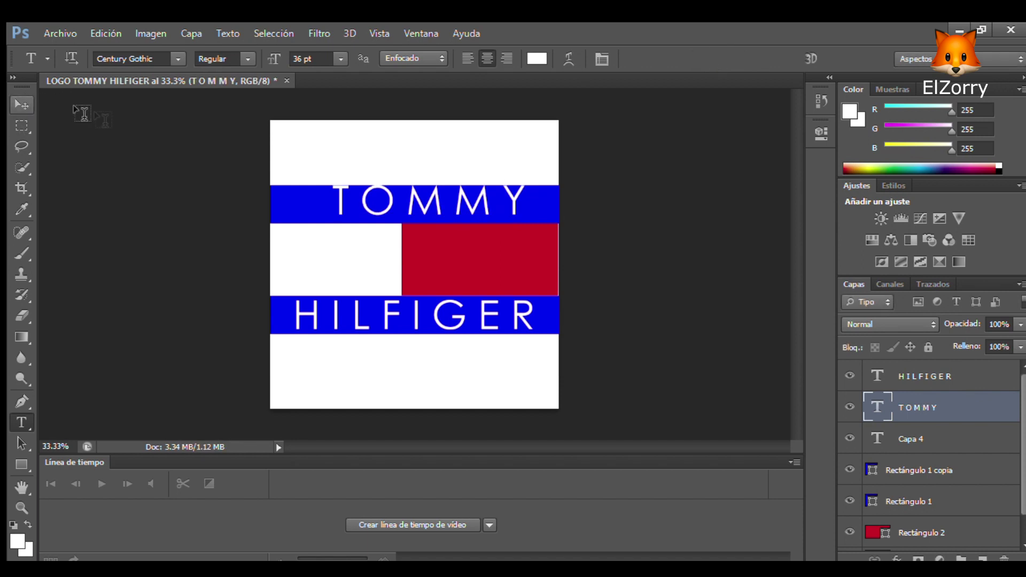
pyautogui.click(21, 104)
pyautogui.moveTo(414, 194); pyautogui.dragTo(406, 201)
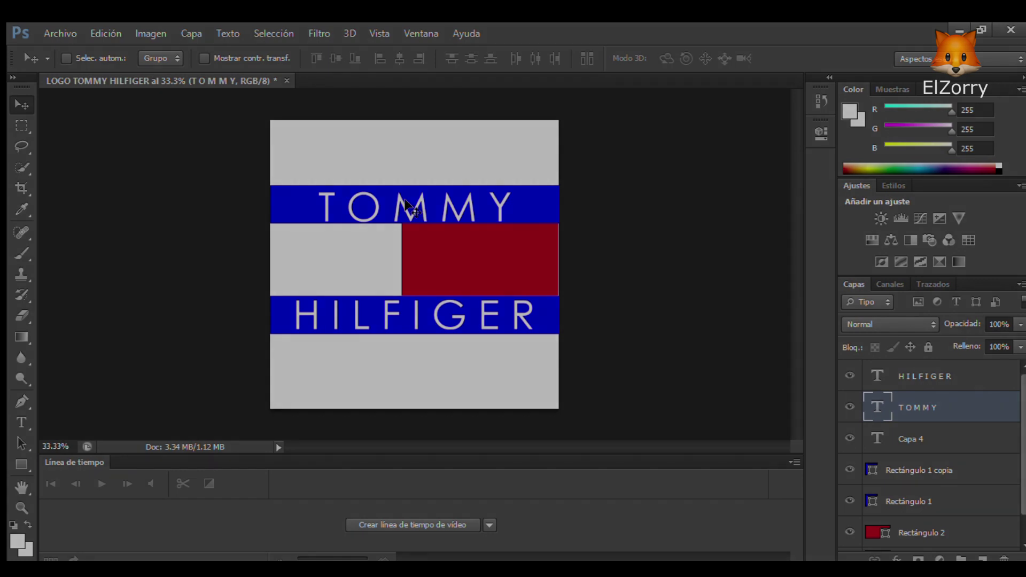